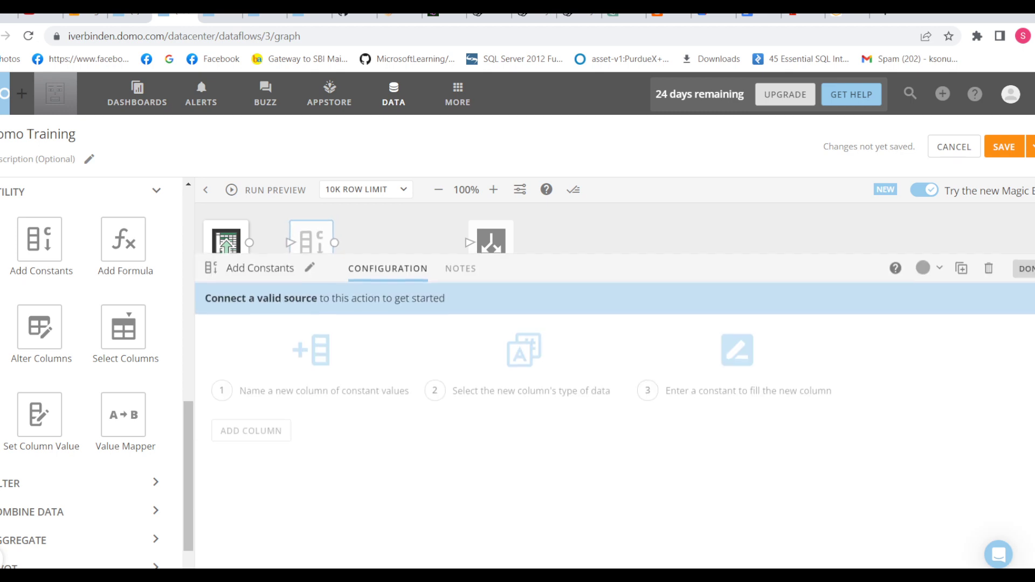
Step: Connect Sample Retail Data to Add Constants, add Integer column 'cons' valued 1, and place Add Formula
{"action": "left_click", "coordinate": [311, 243]}
{"action": "left_click_drag", "start_coordinate": [249, 244], "coordinate": [292, 250]}
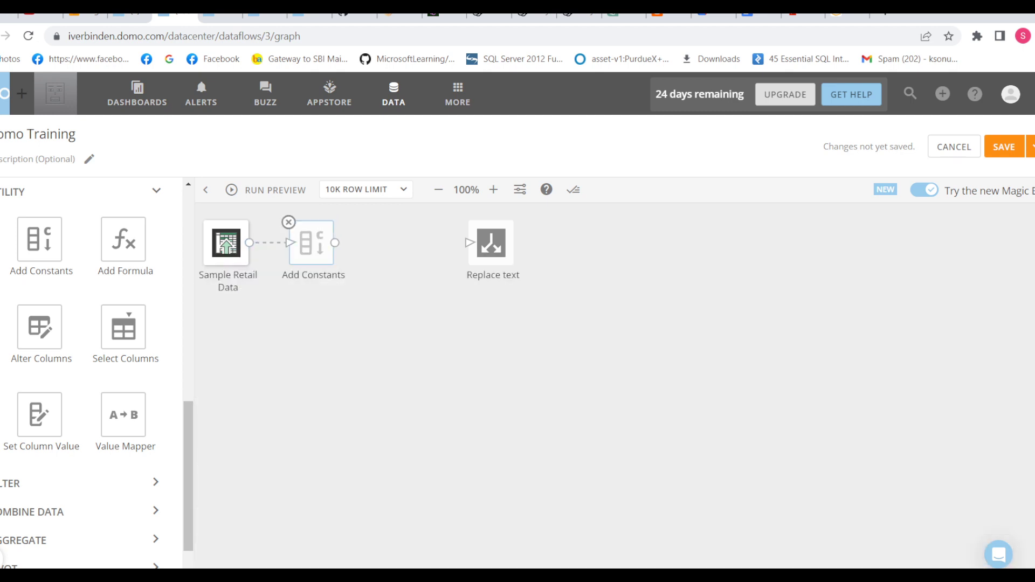
{"action": "left_click", "coordinate": [251, 398]}
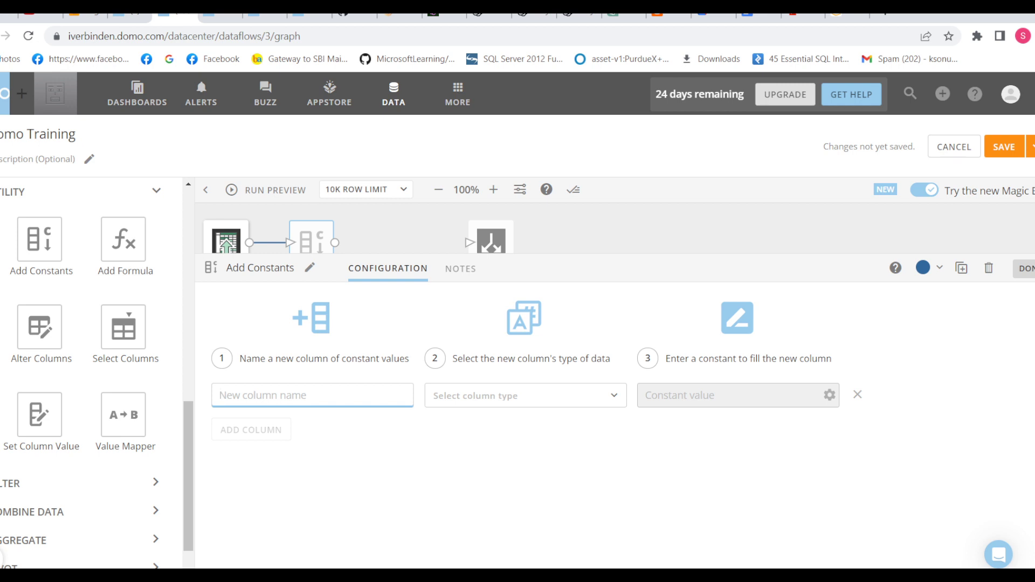
{"action": "type", "text": "cons"}
{"action": "left_click", "coordinate": [526, 396]}
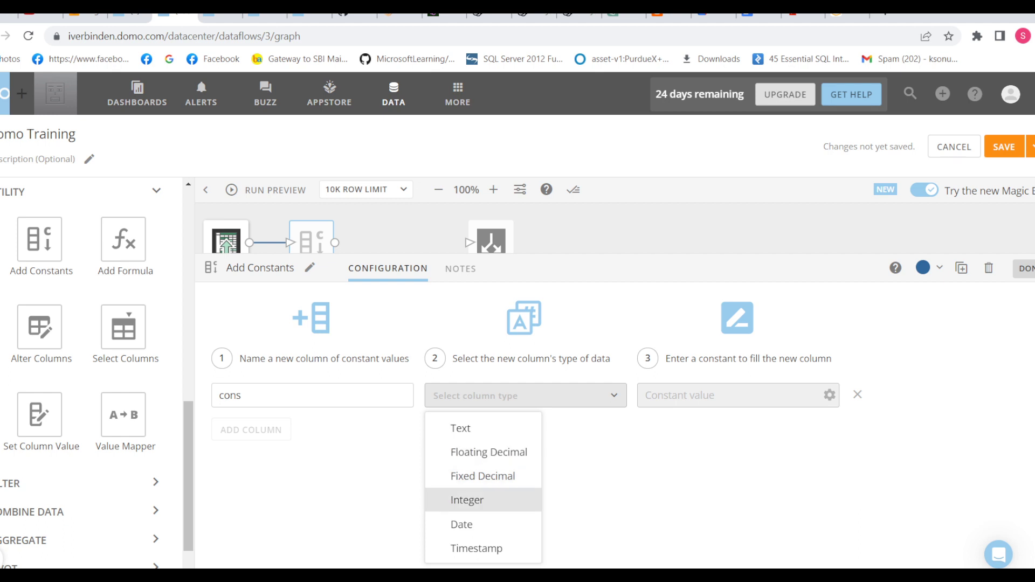
{"action": "left_click", "coordinate": [467, 500]}
{"action": "left_click", "coordinate": [728, 395]}
{"action": "type", "text": "1"}
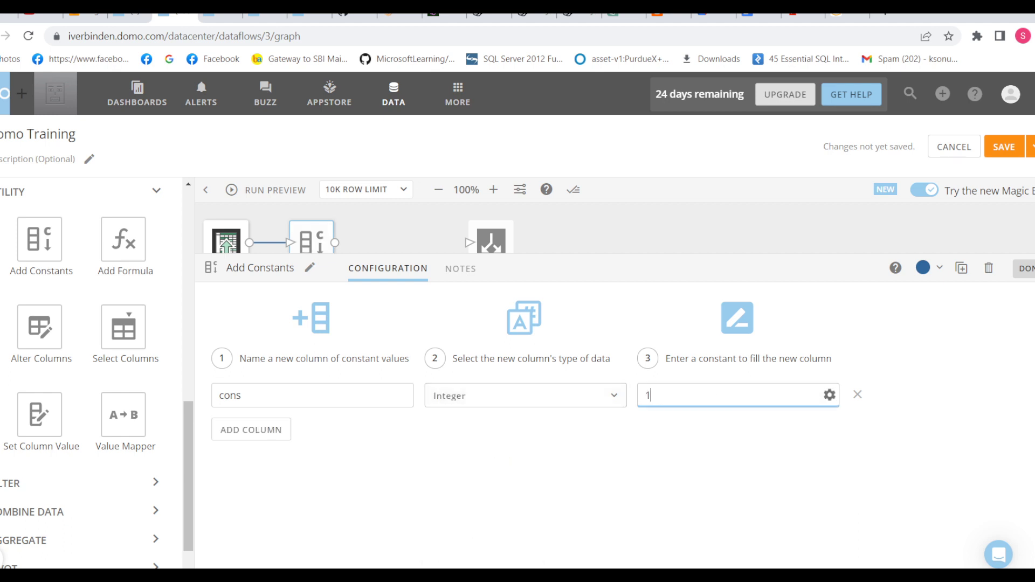
{"action": "left_click", "coordinate": [695, 474]}
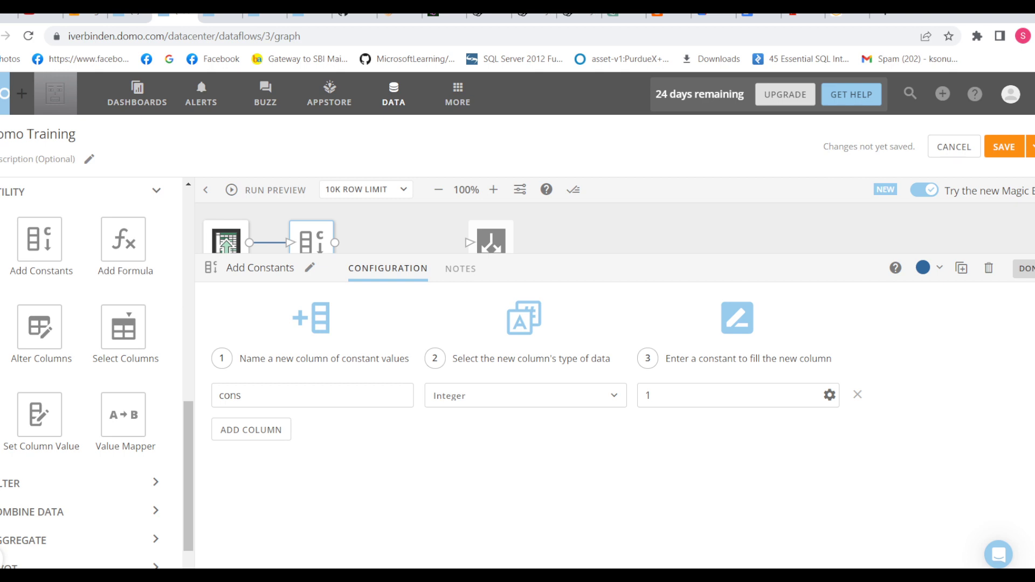
{"action": "left_click", "coordinate": [1027, 269]}
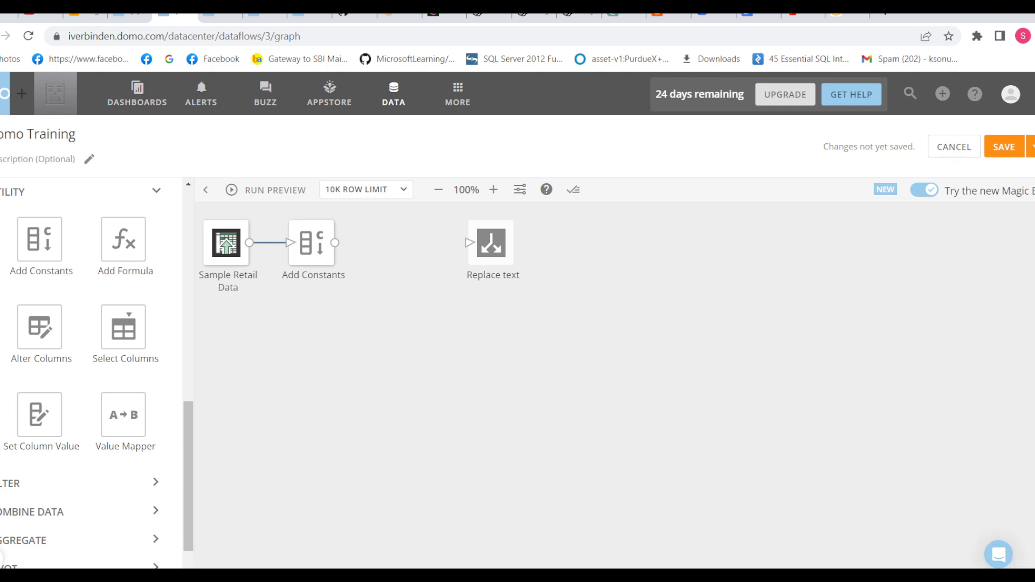
{"action": "left_click_drag", "start_coordinate": [123, 240], "coordinate": [385, 248]}
Step: Connect Add Constants into Add Formula, name its output column 'form', and bring up the full formula editor
{"action": "left_click", "coordinate": [429, 232]}
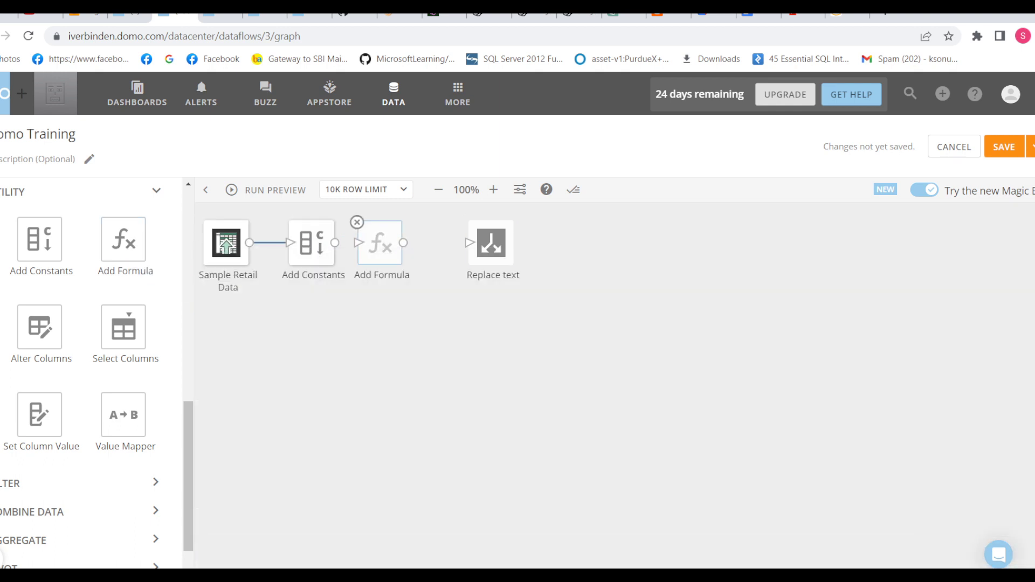
{"action": "left_click_drag", "start_coordinate": [335, 243], "coordinate": [361, 243]}
{"action": "left_click", "coordinate": [380, 243]}
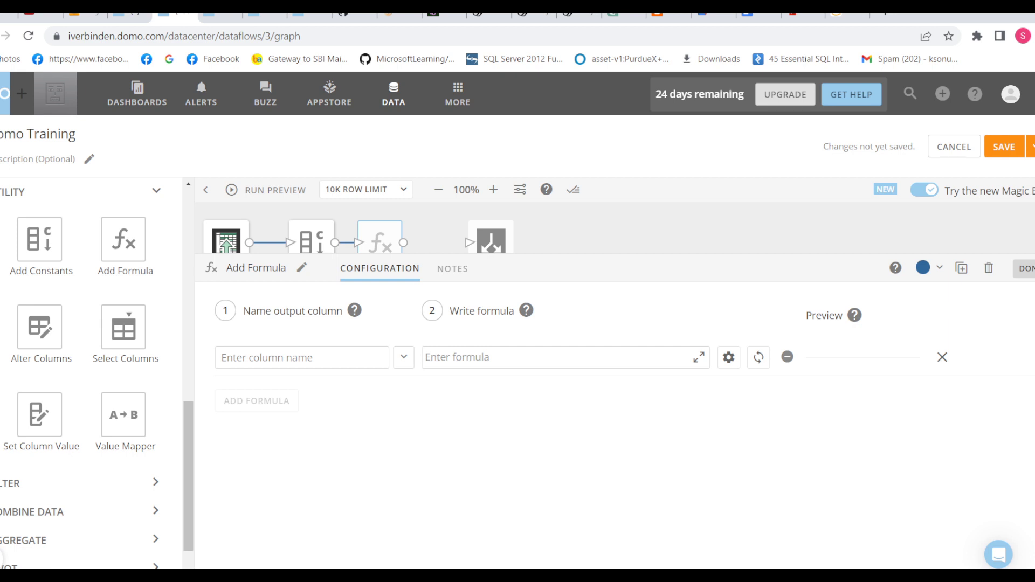
{"action": "left_click", "coordinate": [291, 357]}
{"action": "type", "text": "form"}
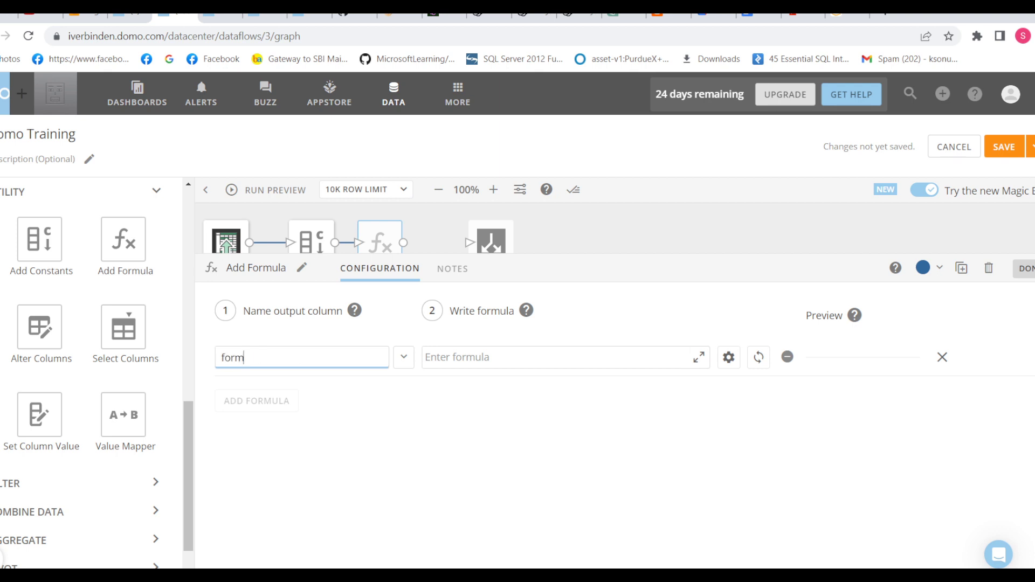
{"action": "left_click", "coordinate": [728, 358]}
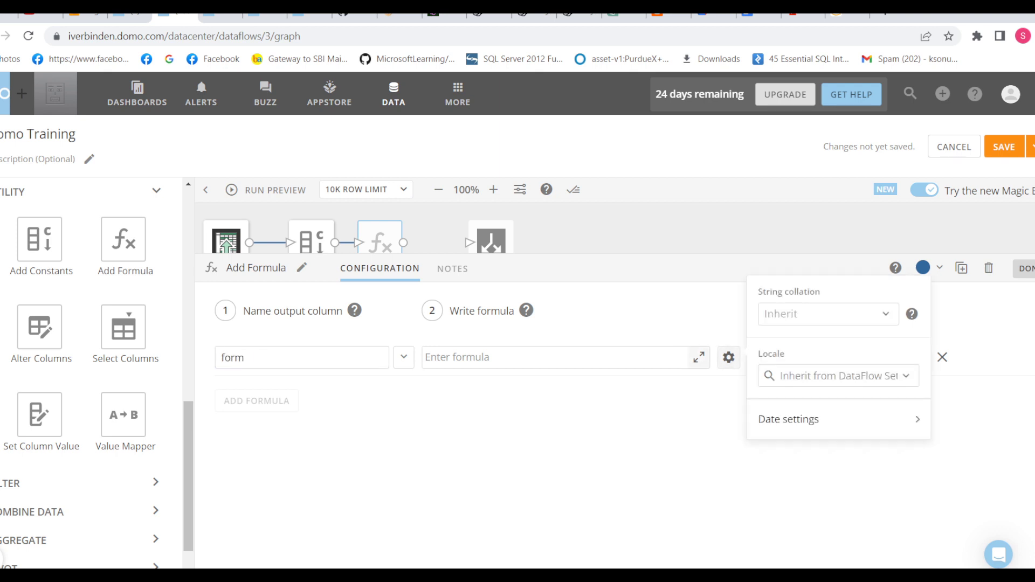
{"action": "left_click", "coordinate": [699, 358]}
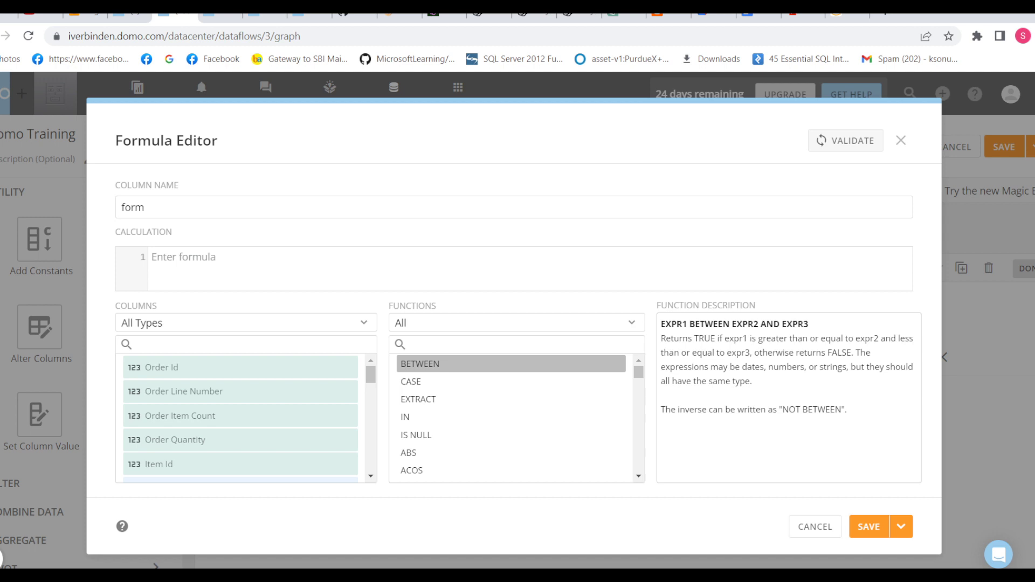
Step: Enter the formula SUBSTRING(`Item Category`,1,5) for the form column and save it
{"action": "scroll", "coordinate": [512, 434], "scroll_direction": "down", "scroll_amount": 5}
{"action": "left_click", "coordinate": [183, 257]}
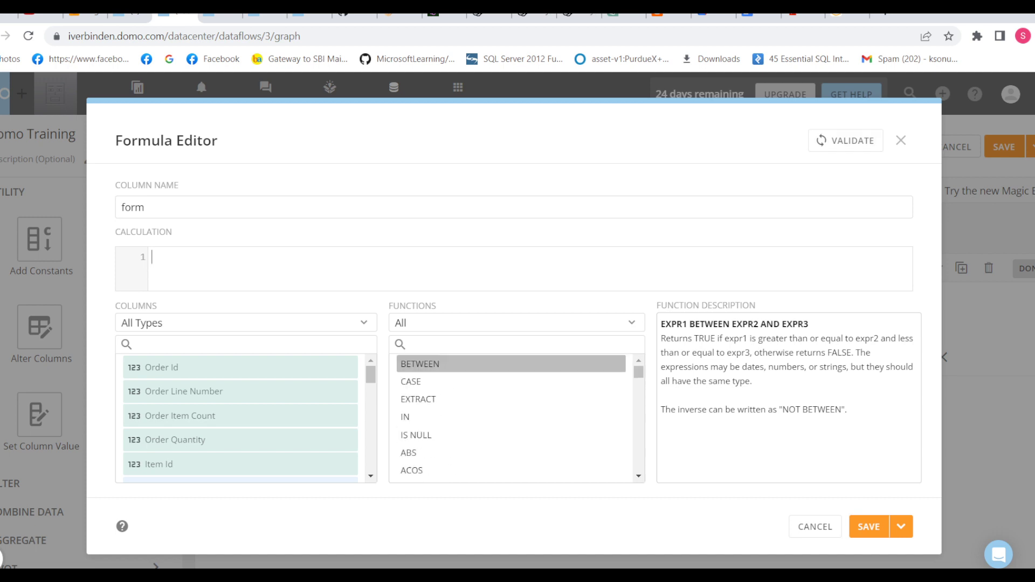
{"action": "scroll", "coordinate": [511, 399], "scroll_direction": "down", "scroll_amount": 1}
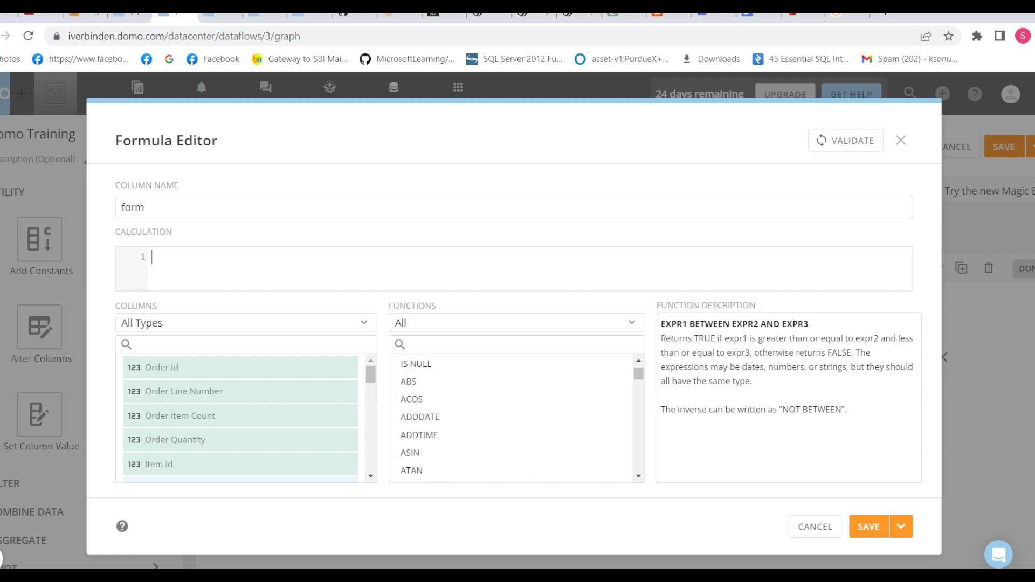
{"action": "type", "text": "sub"}
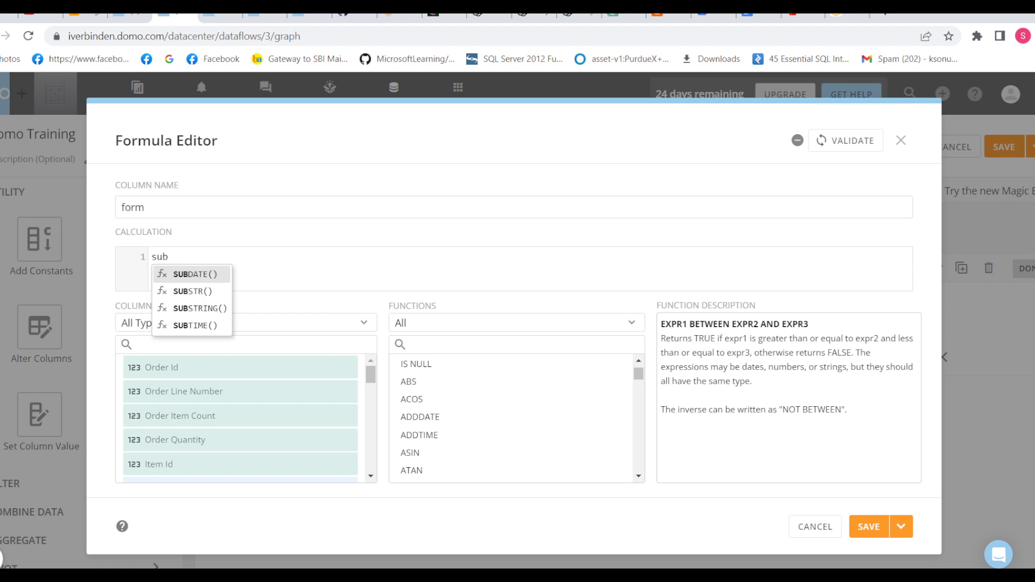
{"action": "key", "text": "Down"}
{"action": "key", "text": "Down"}
{"action": "key", "text": "Return"}
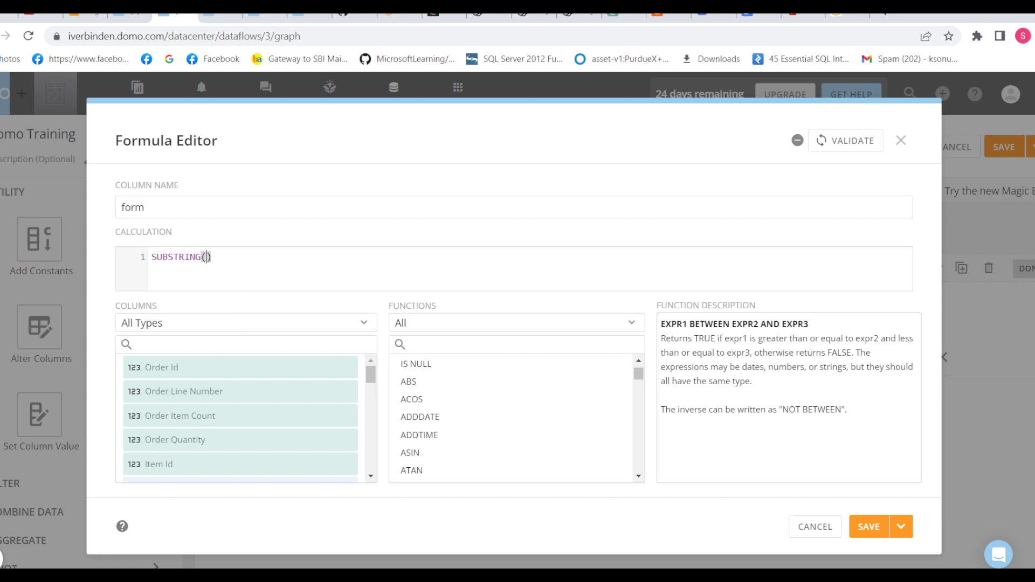
{"action": "type", "text": "itr"}
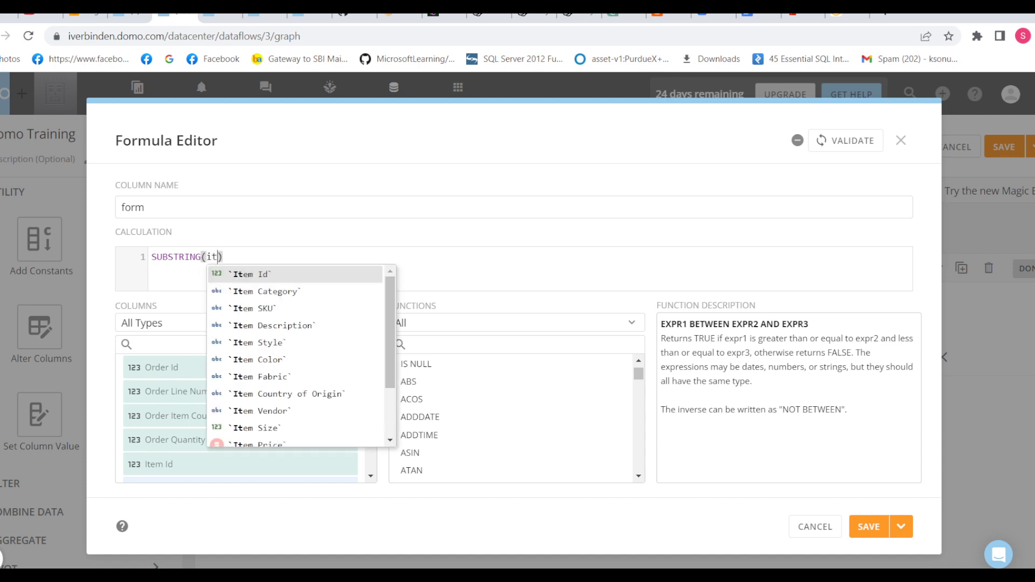
{"action": "key", "text": "BackSpace"}
{"action": "key", "text": "Down"}
{"action": "key", "text": "Return"}
{"action": "type", "text": ","}
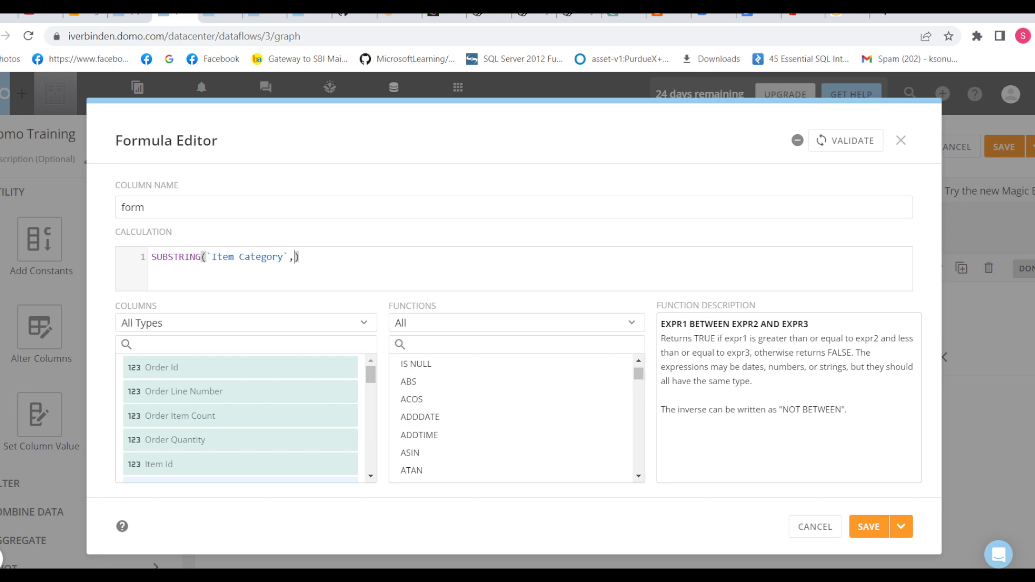
{"action": "type", "text": "1,5"}
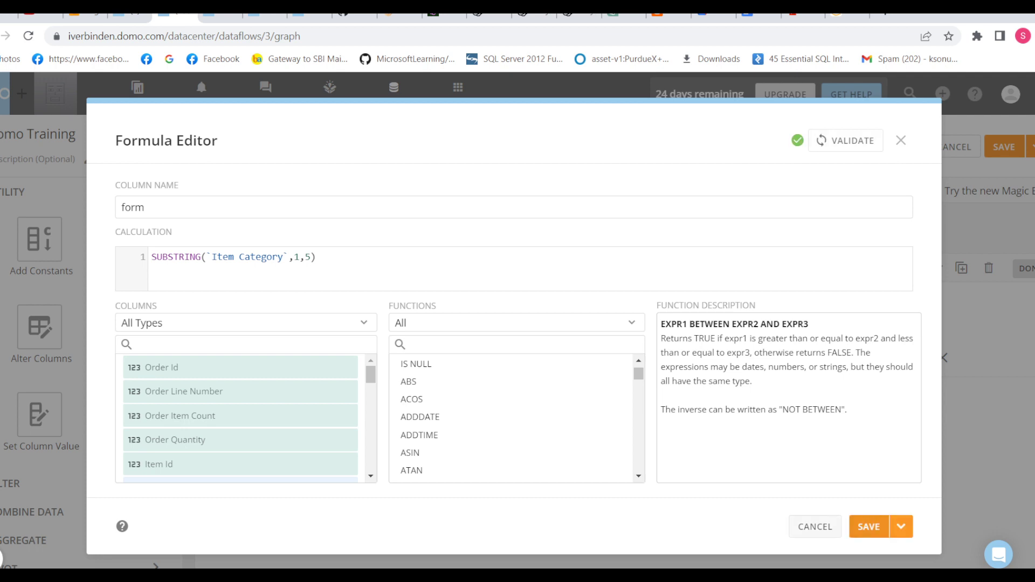
{"action": "left_click", "coordinate": [815, 526]}
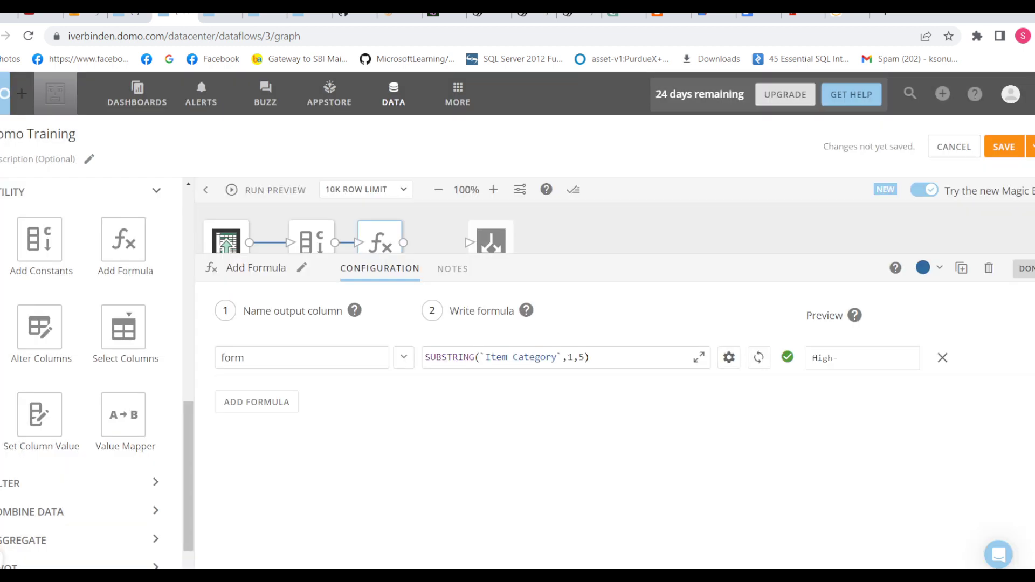
Step: Close the Add Formula settings and place an Alter Columns step on the canvas
{"action": "left_click", "coordinate": [1025, 268]}
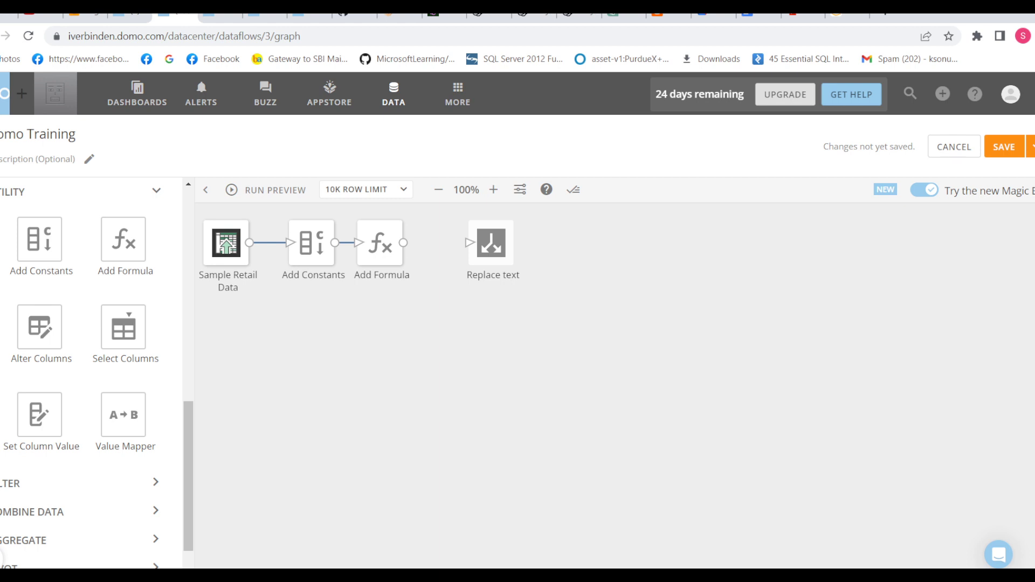
{"action": "left_click_drag", "start_coordinate": [40, 326], "coordinate": [457, 244]}
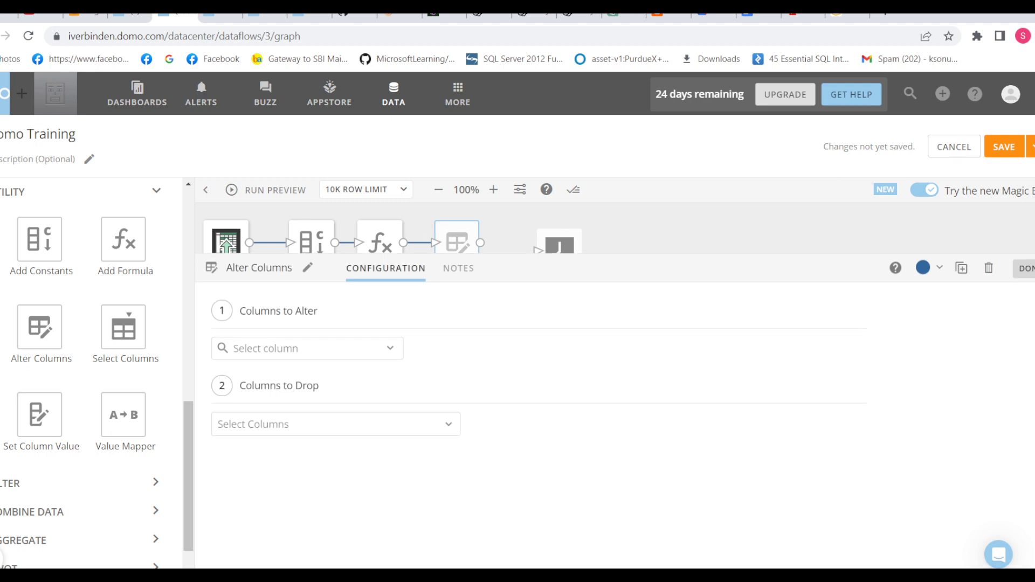
Step: Rename Order Line Number to Line, cast it to Integer, and add a Select Columns step
{"action": "left_click", "coordinate": [302, 349]}
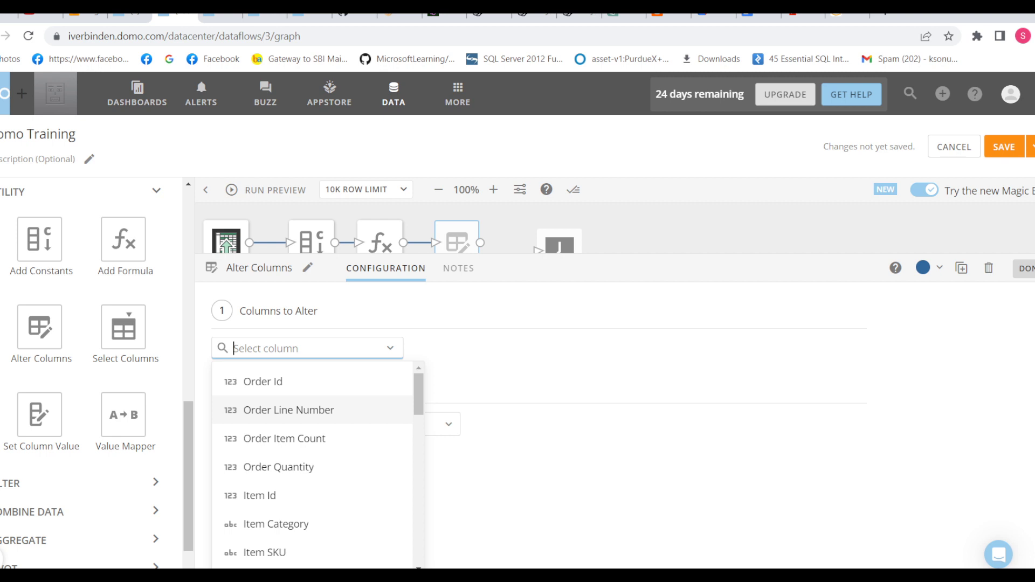
{"action": "left_click", "coordinate": [288, 409]}
{"action": "left_click", "coordinate": [512, 388]}
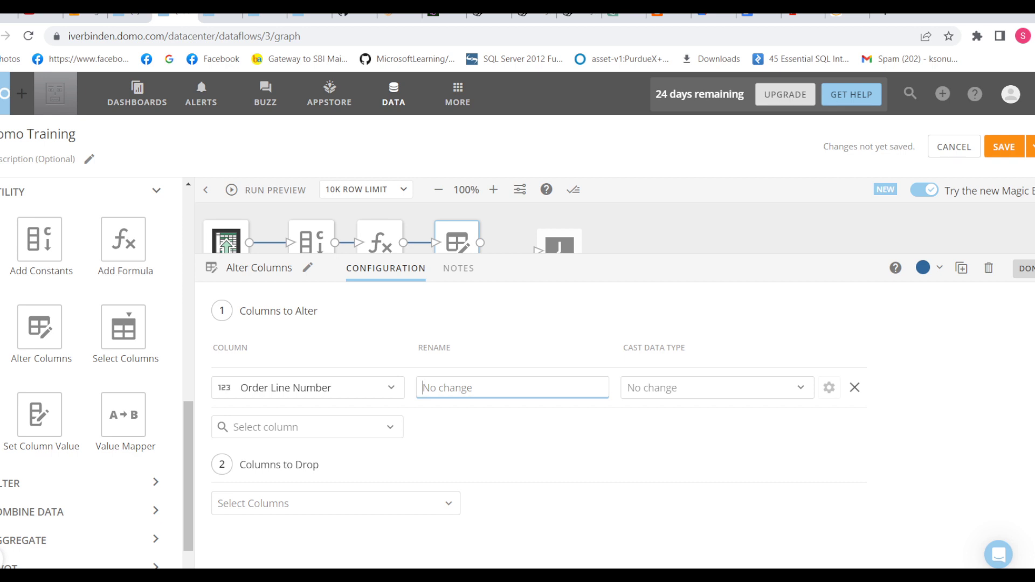
{"action": "type", "text": "Line"}
{"action": "key", "text": "Return"}
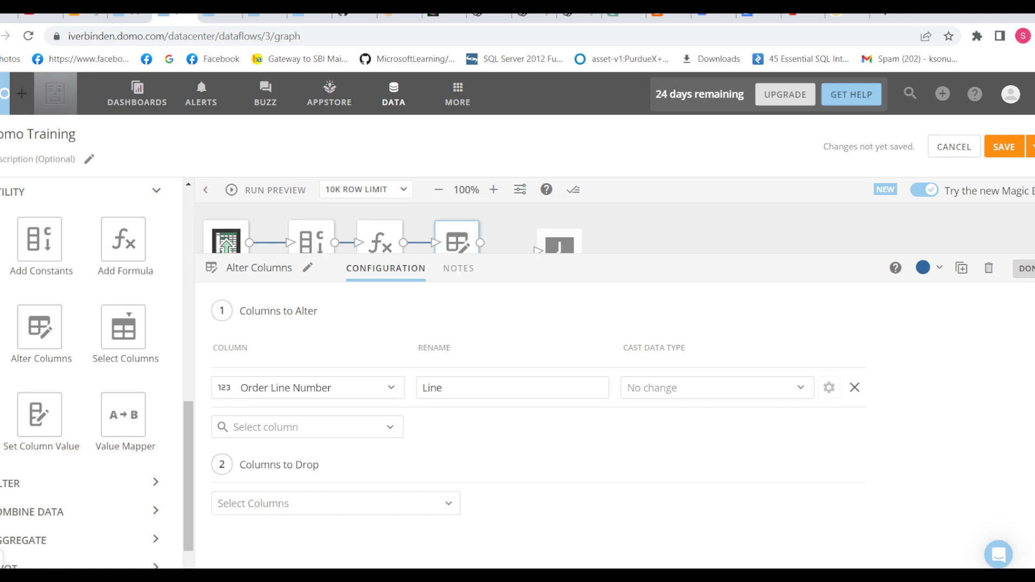
{"action": "left_click", "coordinate": [717, 388]}
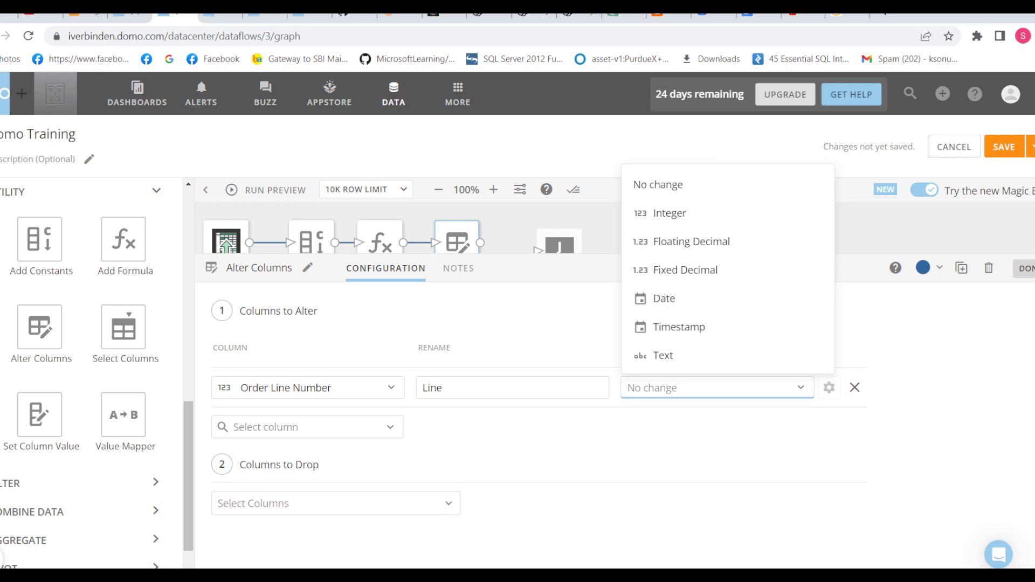
{"action": "left_click", "coordinate": [670, 213]}
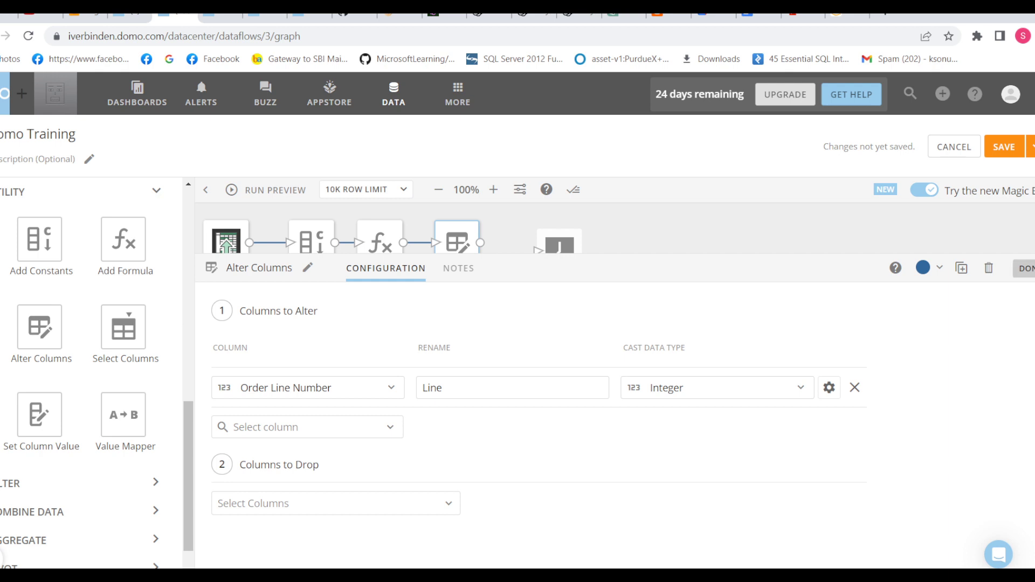
{"action": "left_click", "coordinate": [1027, 268]}
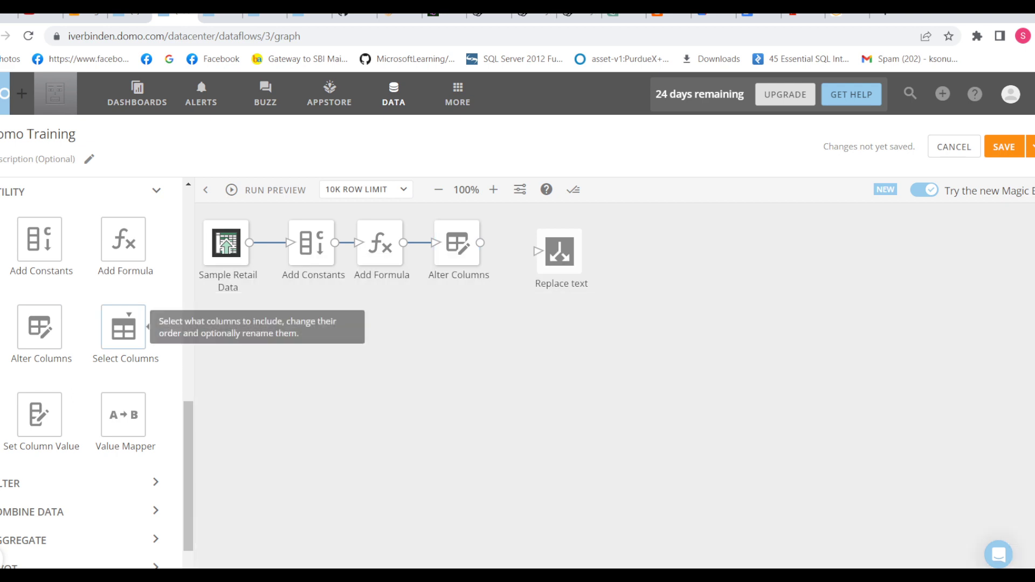
{"action": "left_click_drag", "start_coordinate": [123, 327], "coordinate": [645, 246]}
Step: Move Replace text aside, try dropping Item Fabric in Alter Columns, then undo it
{"action": "left_click_drag", "start_coordinate": [508, 249], "coordinate": [567, 241]}
{"action": "left_click", "coordinate": [457, 243]}
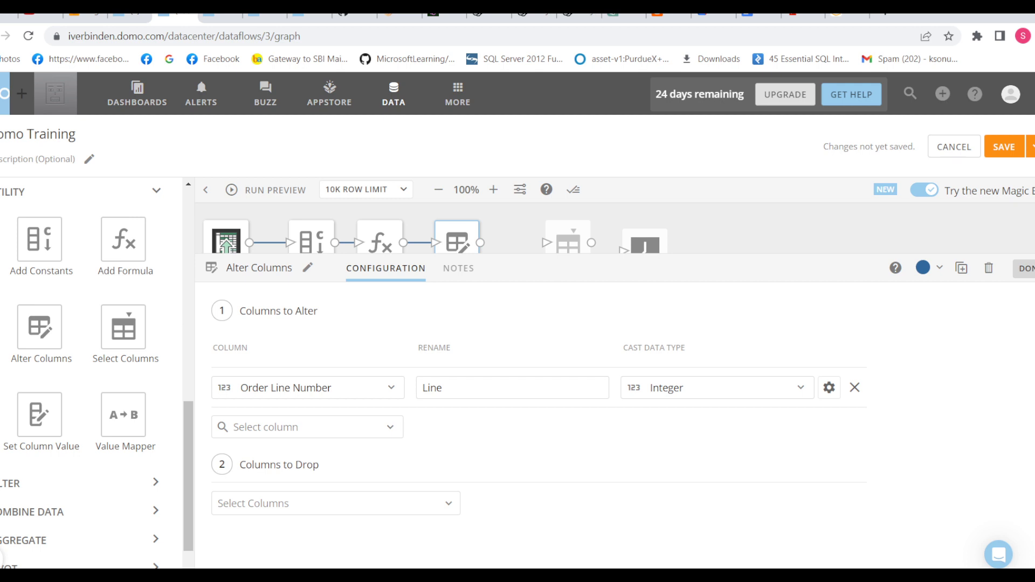
{"action": "left_click", "coordinate": [324, 503]}
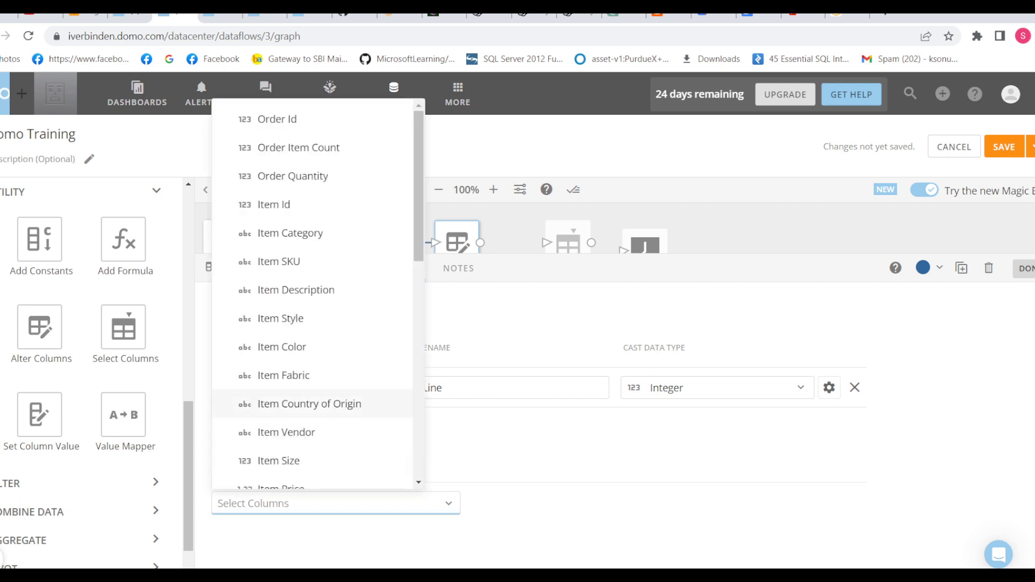
{"action": "left_click", "coordinate": [283, 376]}
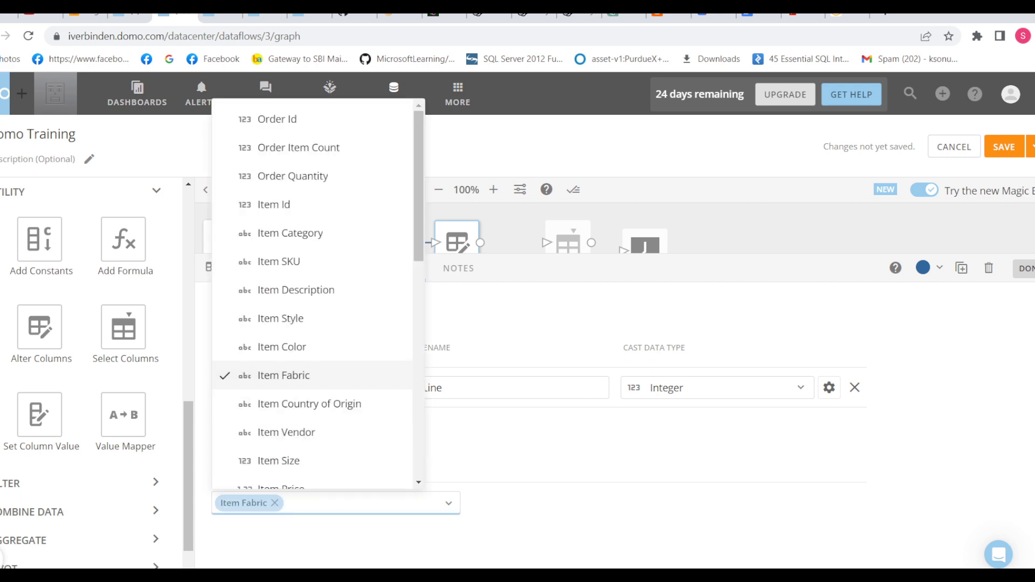
{"action": "left_click", "coordinate": [1026, 268]}
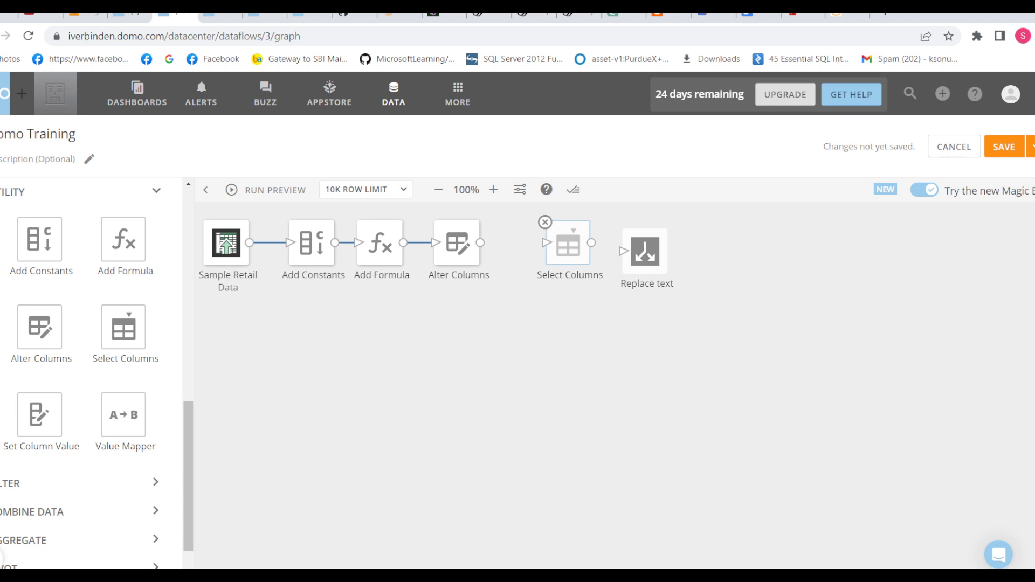
{"action": "left_click", "coordinate": [457, 243]}
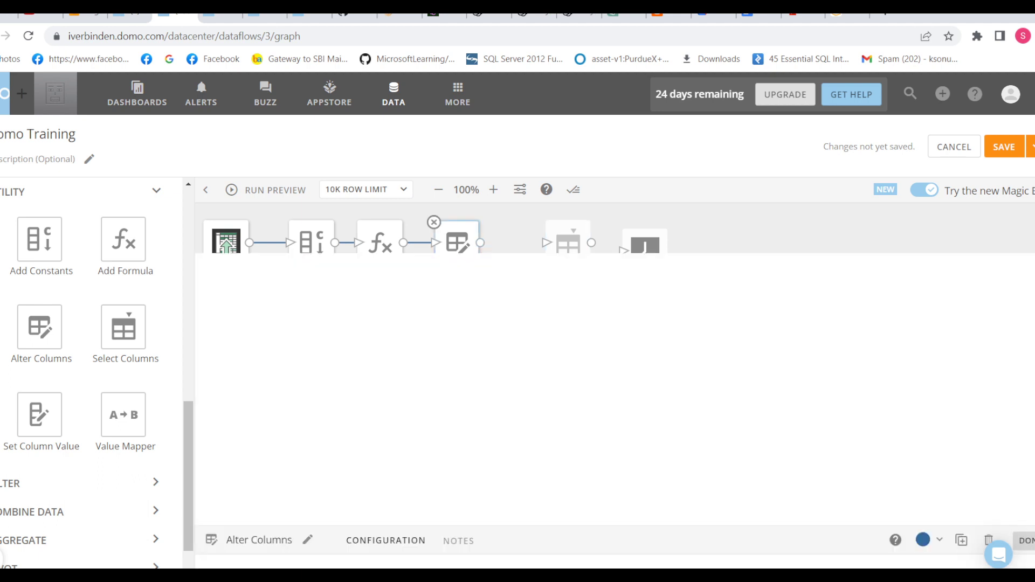
{"action": "left_click", "coordinate": [275, 503]}
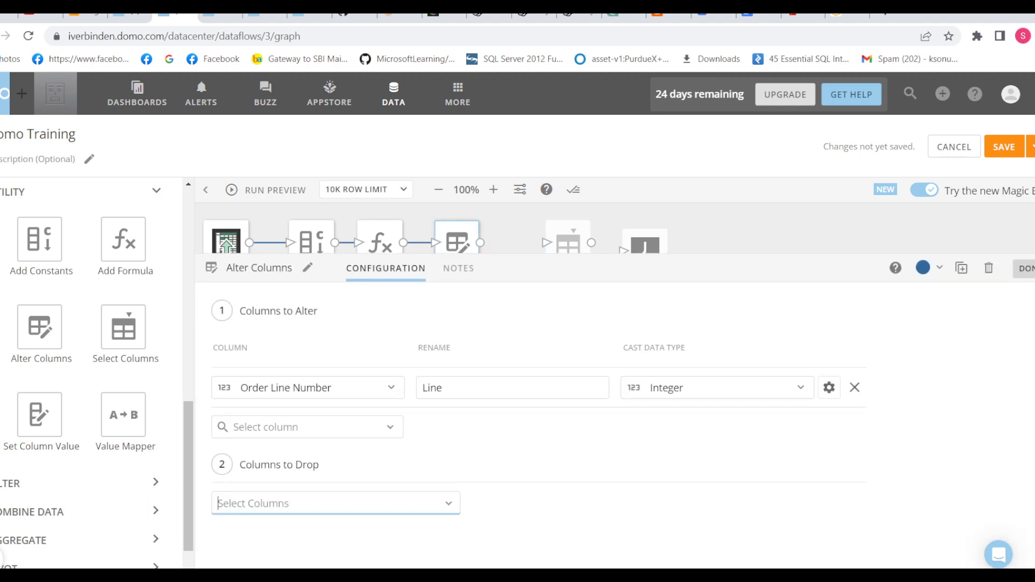
Step: Drop only Item SKU in Alter Columns and connect Alter Columns to Select Columns
{"action": "left_click", "coordinate": [280, 504]}
{"action": "left_click", "coordinate": [286, 233]}
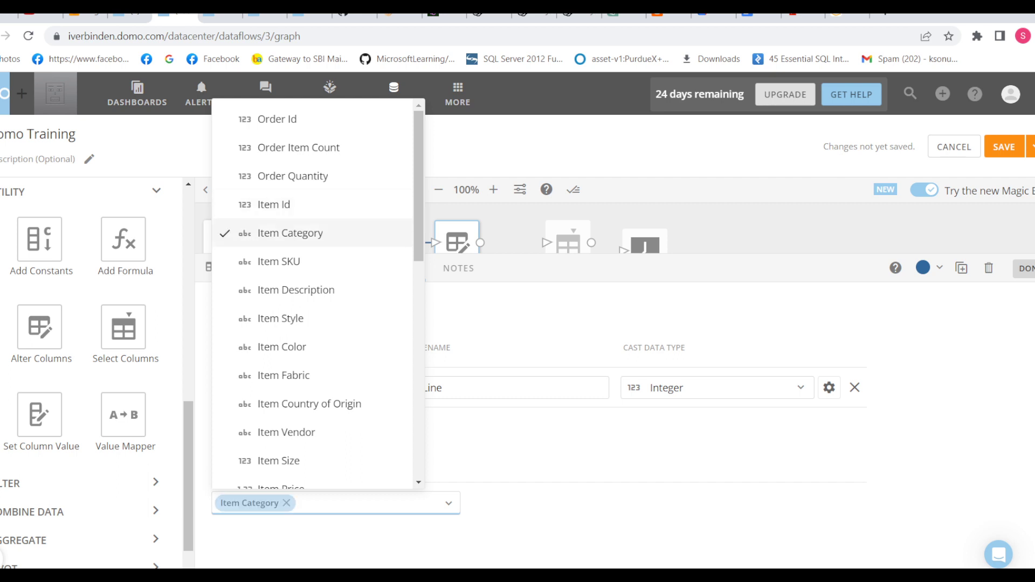
{"action": "left_click", "coordinate": [279, 261]}
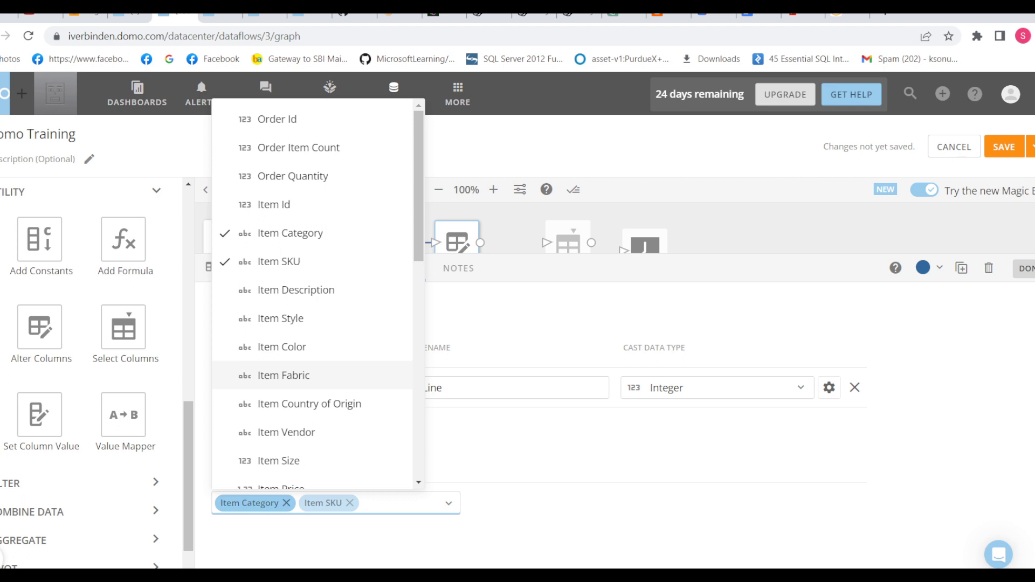
{"action": "left_click", "coordinate": [286, 502]}
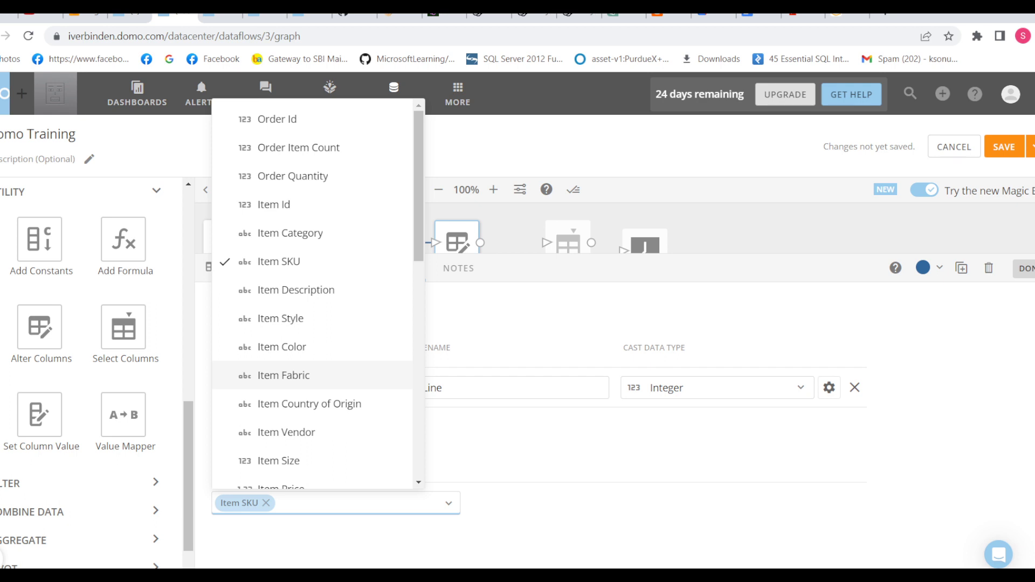
{"action": "key", "text": "Escape"}
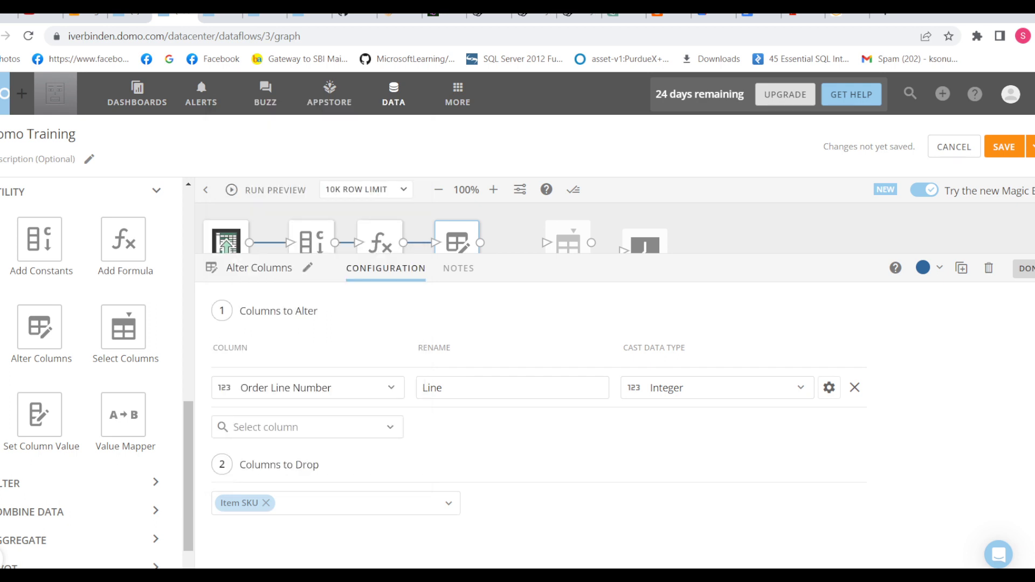
{"action": "left_click", "coordinate": [1026, 269]}
{"action": "left_click_drag", "start_coordinate": [568, 242], "coordinate": [522, 243]}
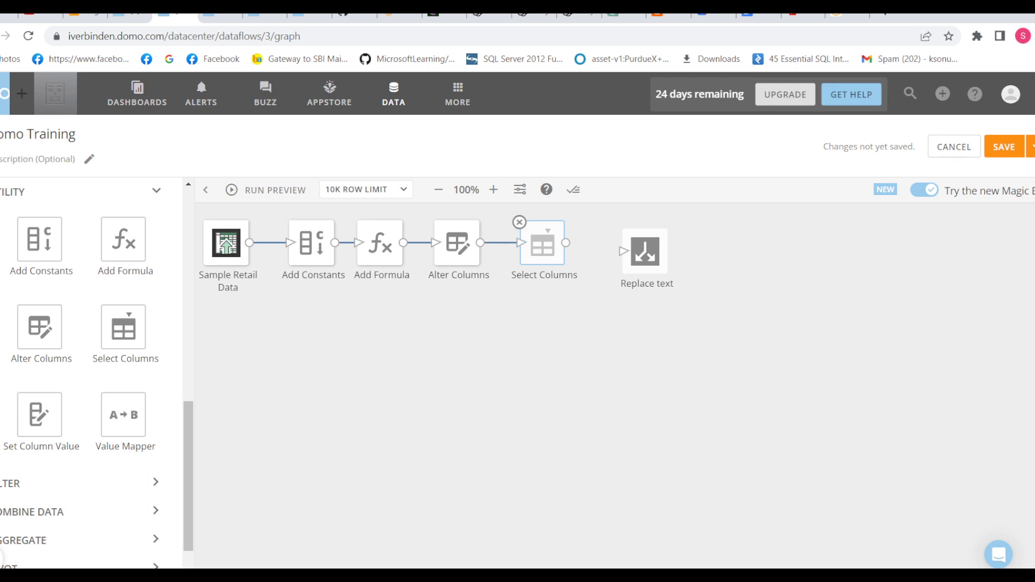
{"action": "left_click", "coordinate": [542, 243]}
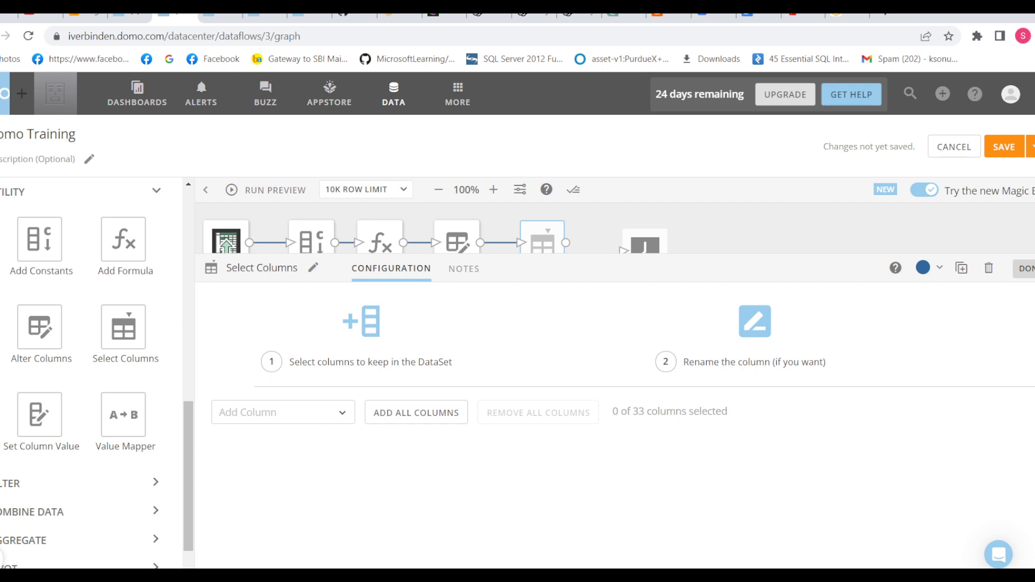
Step: Try choosing Item Fabric and Item Vendor, then keep all 33 columns in Select Columns
{"action": "left_click", "coordinate": [281, 412]}
{"action": "left_click", "coordinate": [267, 323]}
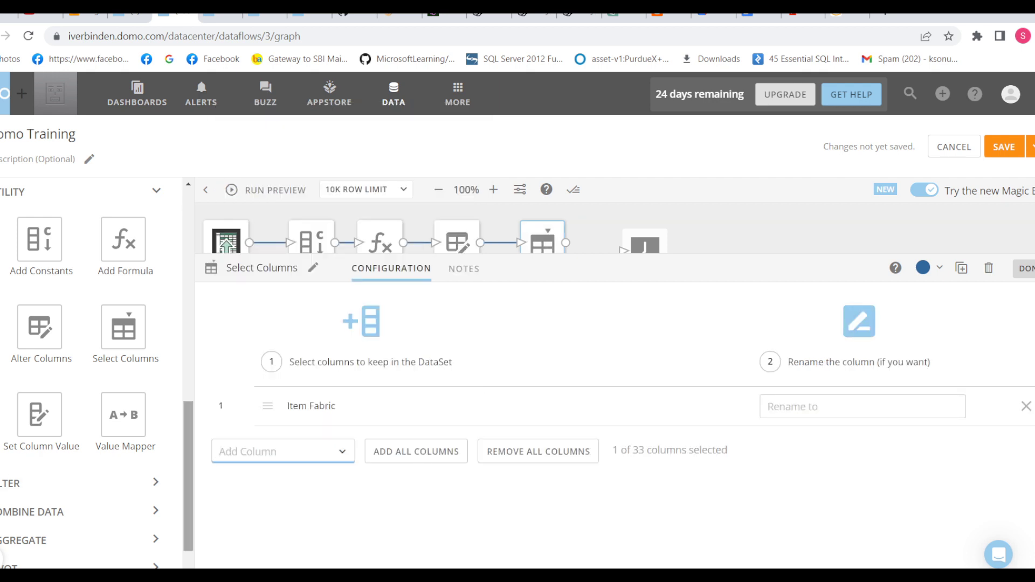
{"action": "left_click", "coordinate": [282, 451]}
{"action": "left_click", "coordinate": [281, 384]}
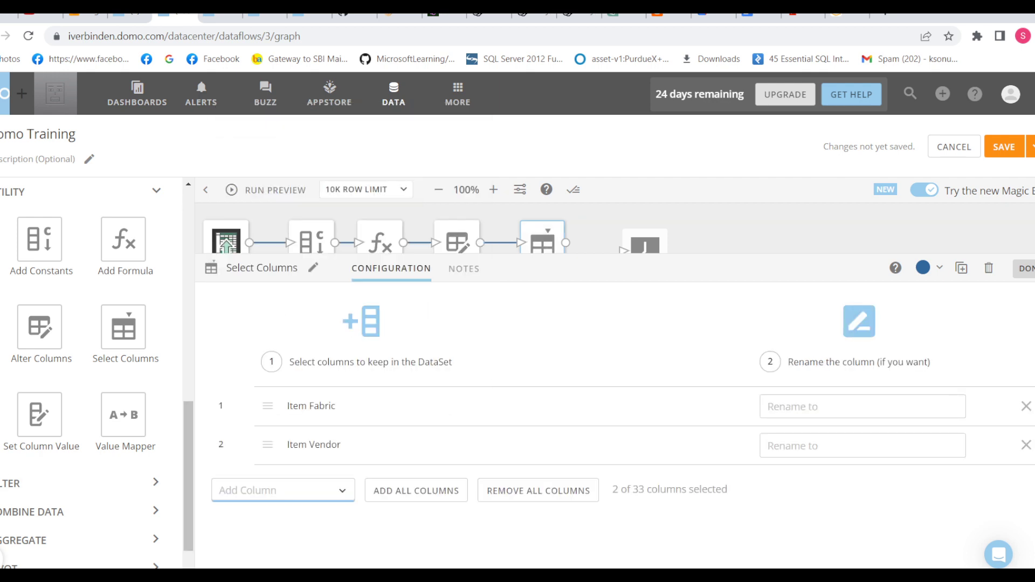
{"action": "key", "text": "BackSpace"}
{"action": "key", "text": "BackSpace"}
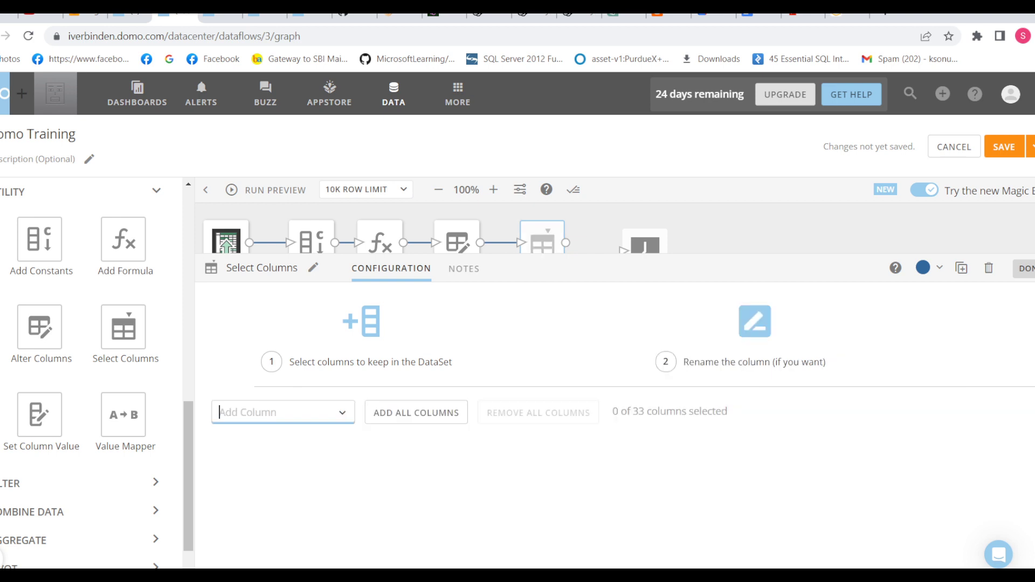
{"action": "left_click", "coordinate": [416, 412]}
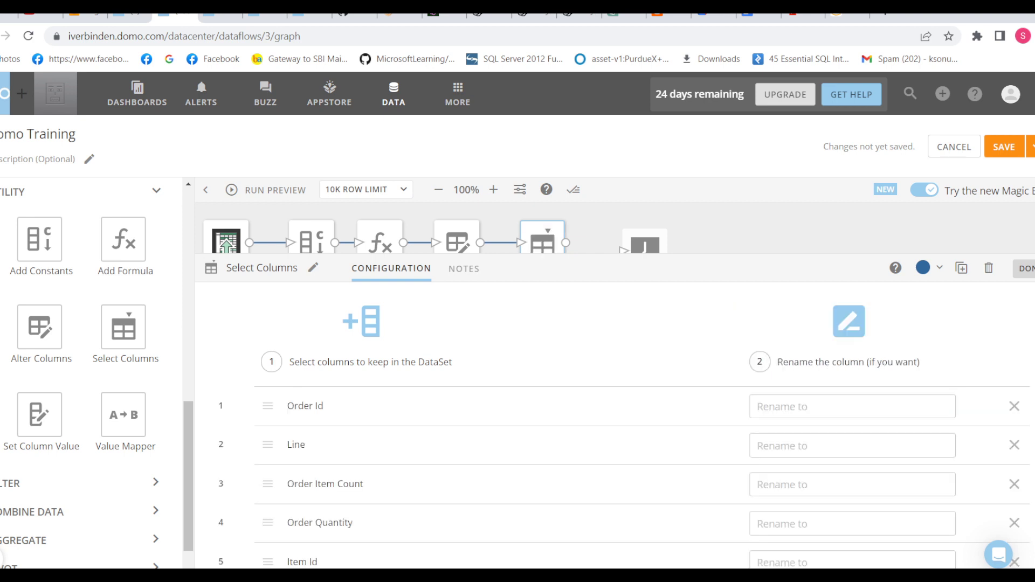
{"action": "scroll", "coordinate": [593, 431], "scroll_direction": "down", "scroll_amount": 15}
{"action": "scroll", "coordinate": [593, 432], "scroll_direction": "up", "scroll_amount": 15}
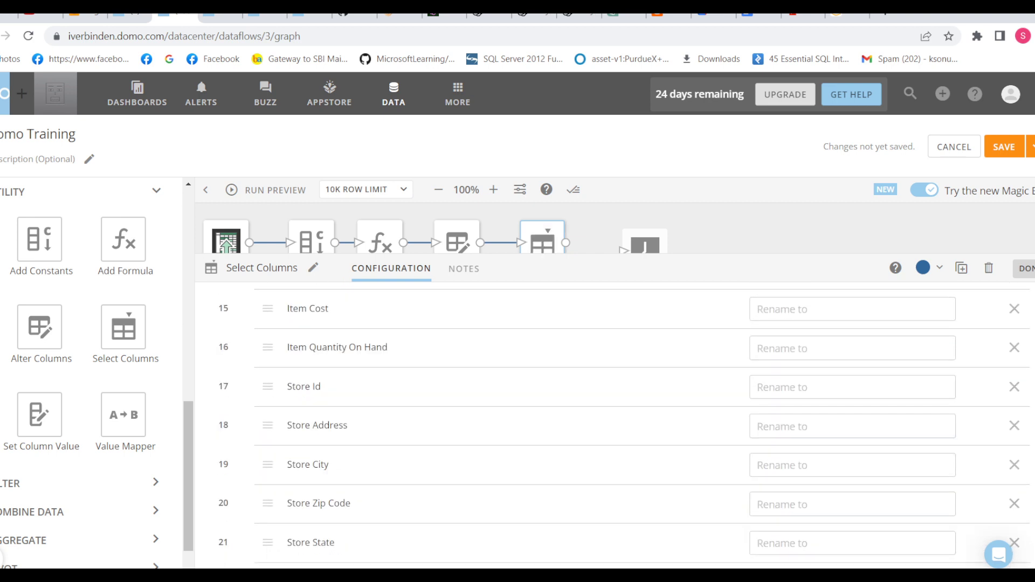
{"action": "scroll", "coordinate": [593, 431], "scroll_direction": "down", "scroll_amount": 2}
{"action": "scroll", "coordinate": [593, 431], "scroll_direction": "up", "scroll_amount": 5}
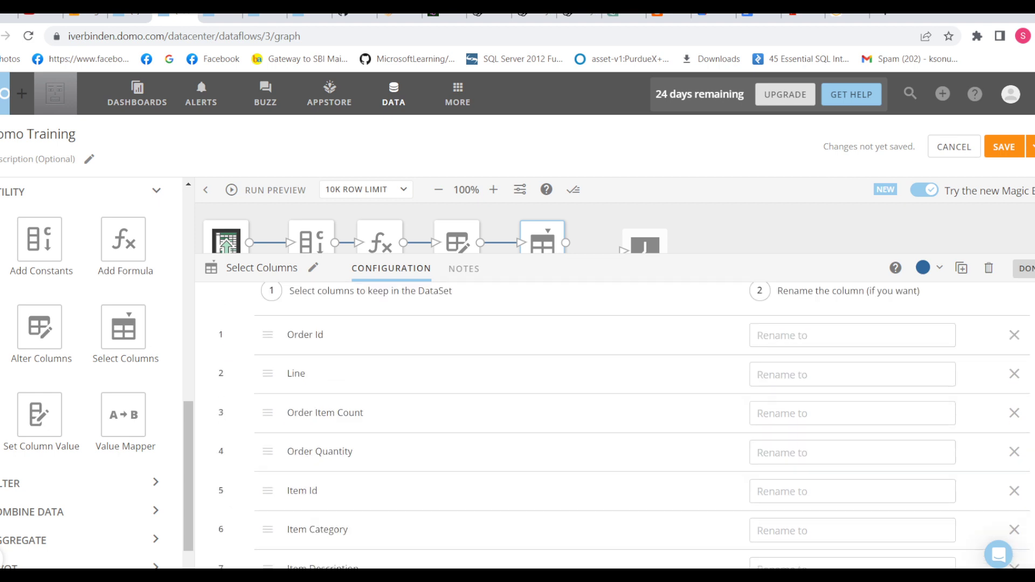
{"action": "scroll", "coordinate": [593, 432], "scroll_direction": "up", "scroll_amount": 2}
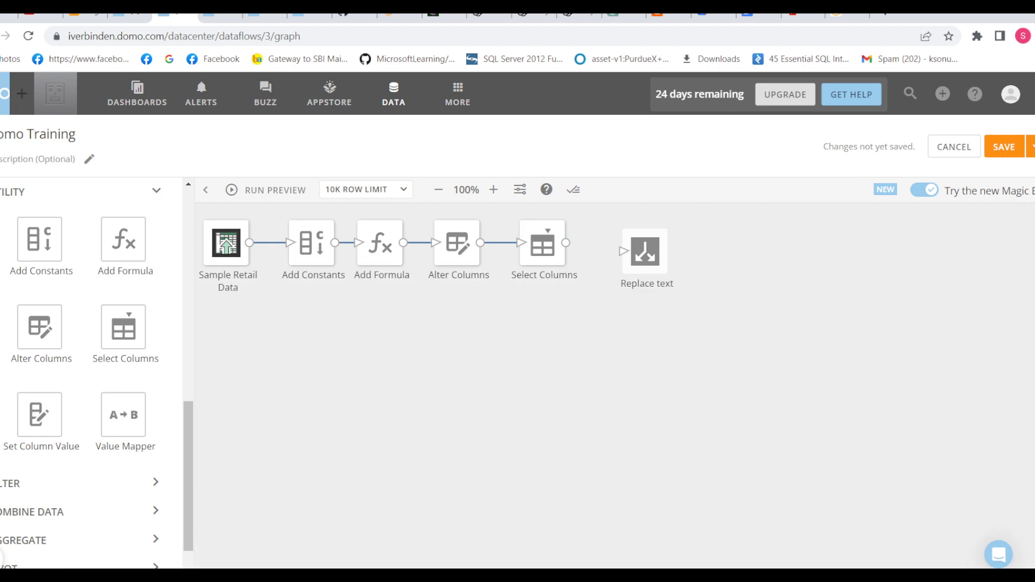
Step: Review the Alter Columns and Select Columns settings, then move Replace text up
{"action": "left_click", "coordinate": [456, 237]}
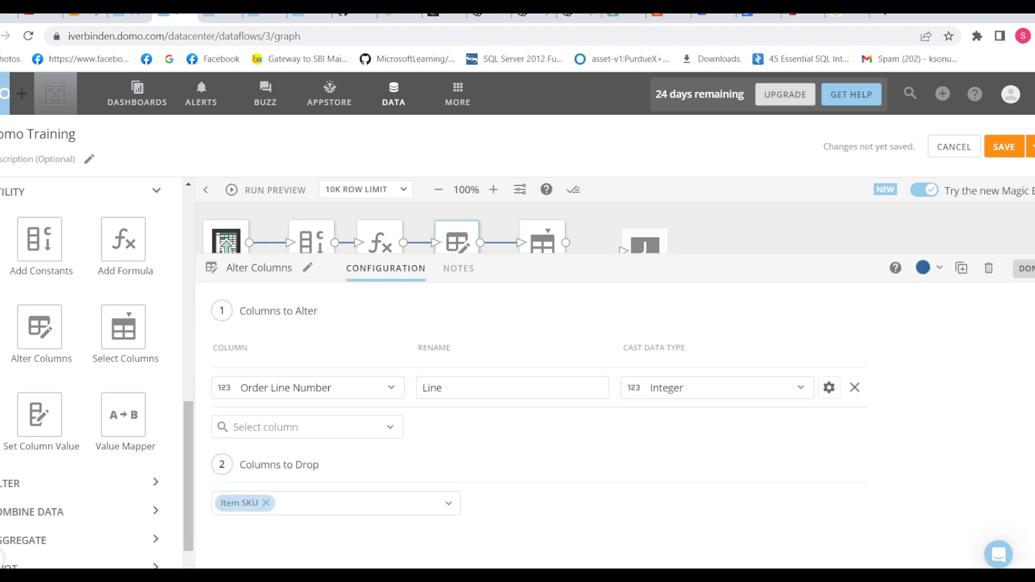
{"action": "left_click", "coordinate": [542, 238]}
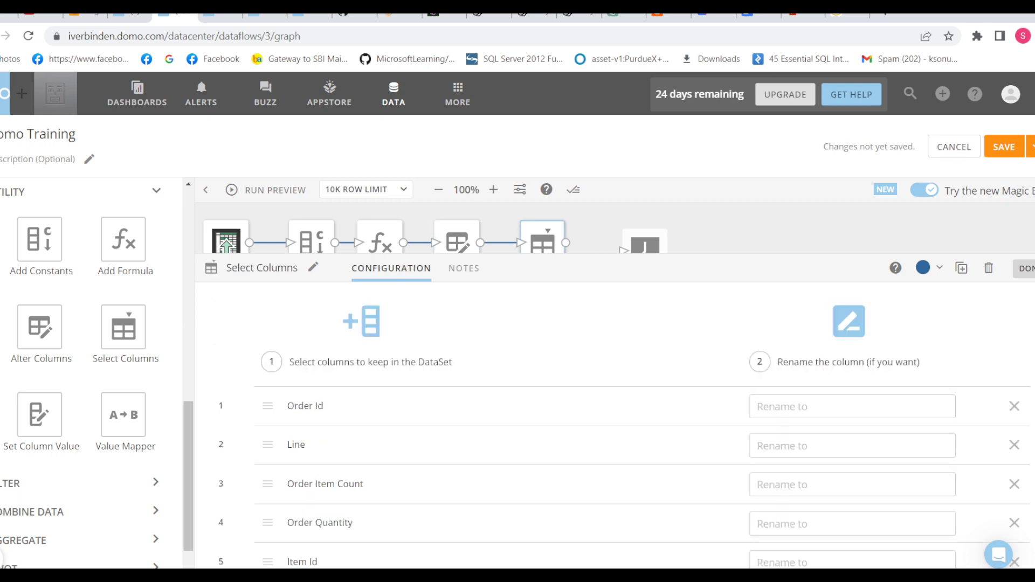
{"action": "scroll", "coordinate": [539, 426], "scroll_direction": "down", "scroll_amount": 3}
{"action": "scroll", "coordinate": [540, 426], "scroll_direction": "down", "scroll_amount": 8}
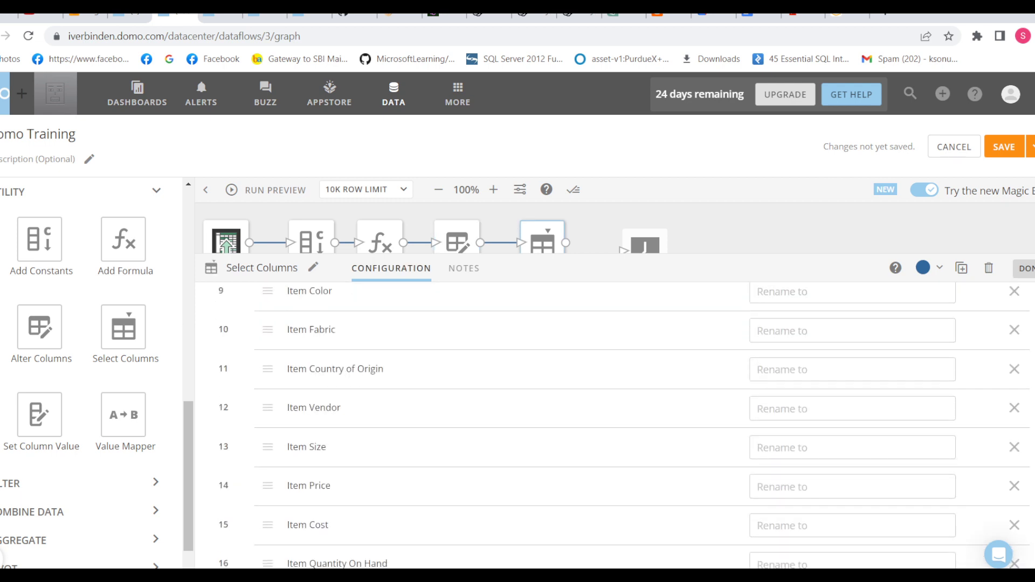
{"action": "scroll", "coordinate": [539, 426], "scroll_direction": "down", "scroll_amount": 10}
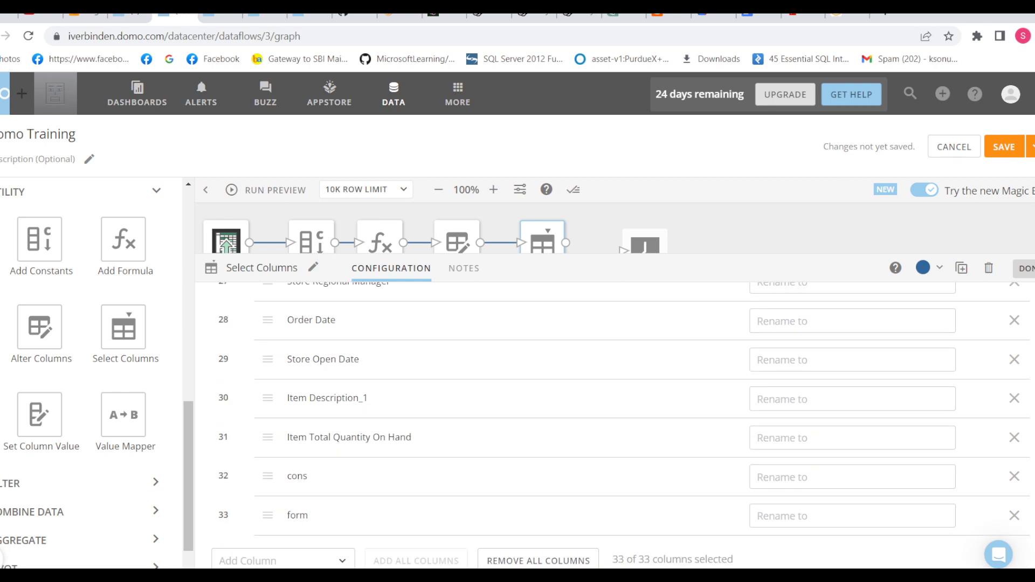
{"action": "left_click", "coordinate": [599, 229]}
{"action": "left_click_drag", "start_coordinate": [645, 251], "coordinate": [645, 234]}
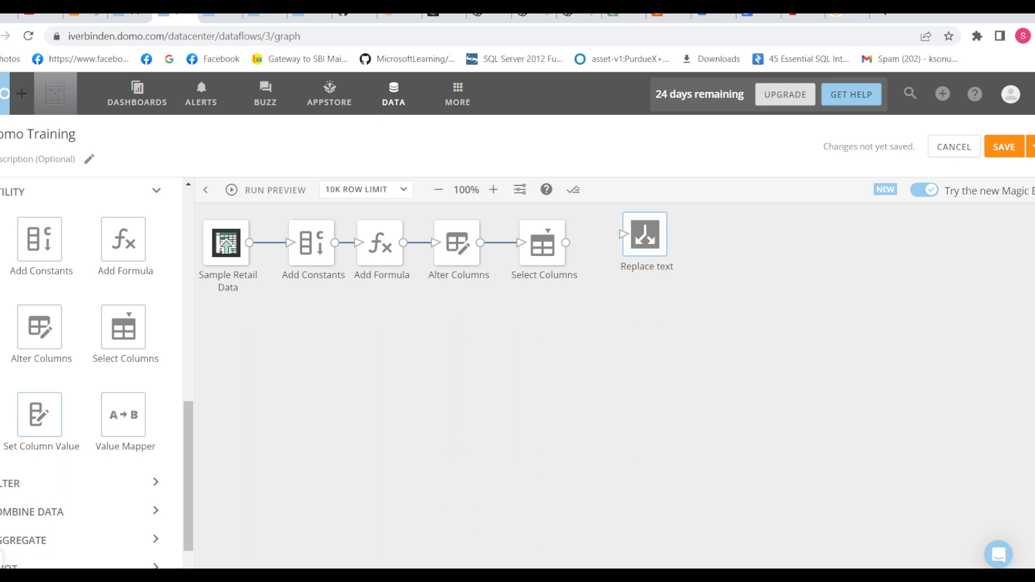
Step: Add a Set Column Value step and connect Select Columns into it
{"action": "left_click_drag", "start_coordinate": [39, 415], "coordinate": [606, 302]}
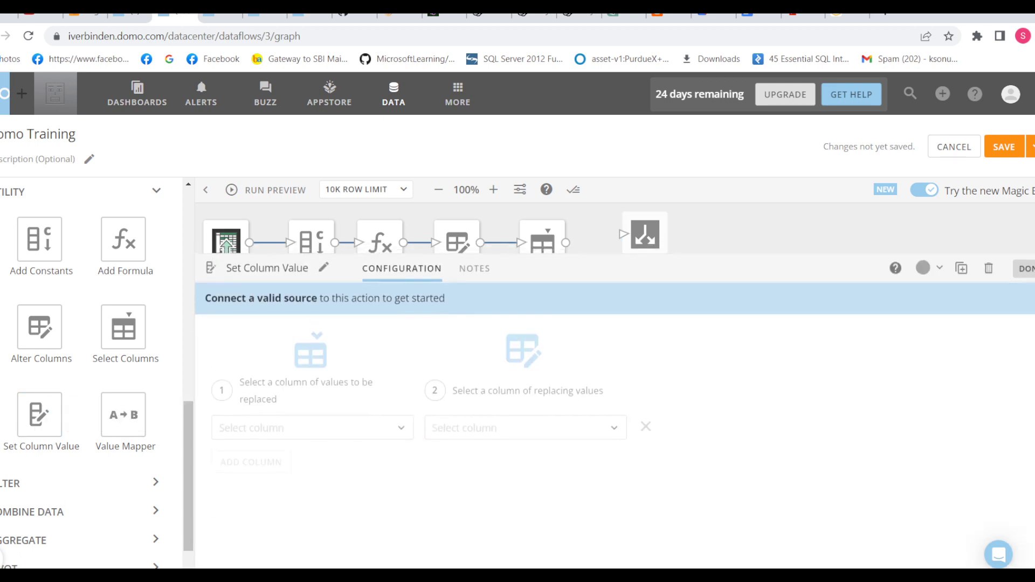
{"action": "left_click", "coordinate": [599, 229]}
{"action": "left_click_drag", "start_coordinate": [645, 234], "coordinate": [764, 234]}
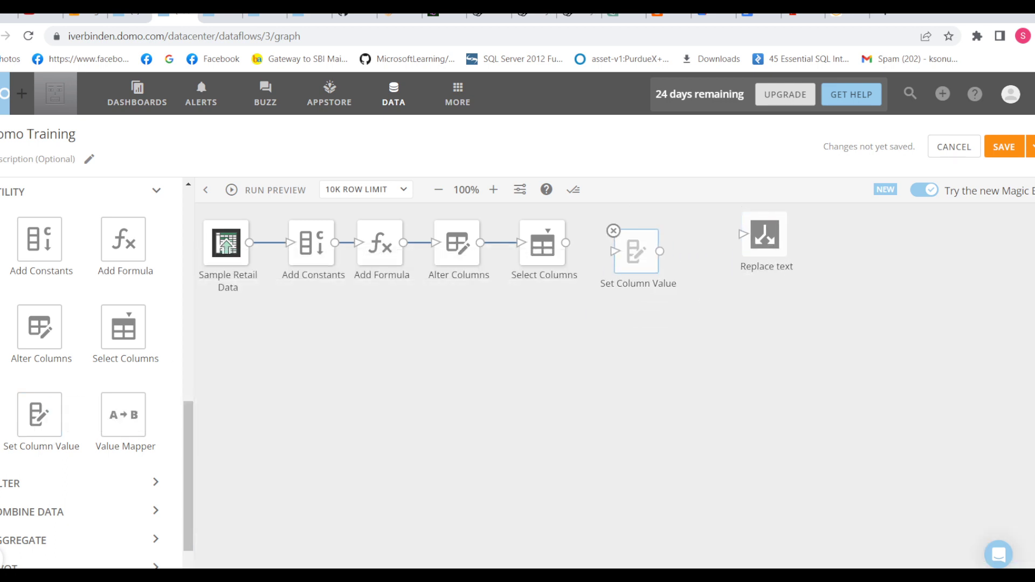
{"action": "left_click_drag", "start_coordinate": [566, 243], "coordinate": [615, 250]}
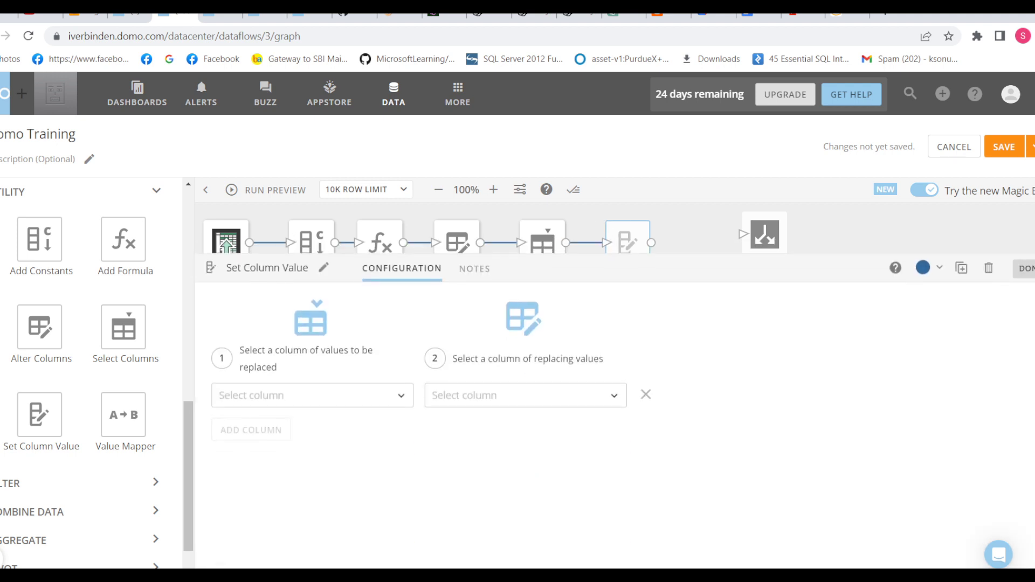
Step: Set Item Color as the column to replace, using Item Style as the replacing values
{"action": "left_click", "coordinate": [312, 395]}
{"action": "left_click", "coordinate": [262, 283]}
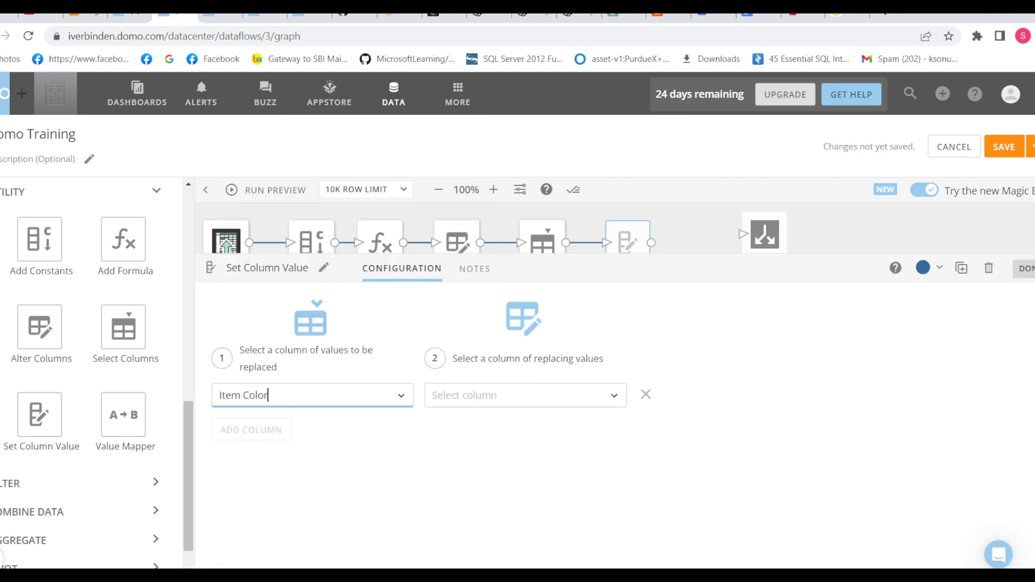
{"action": "left_click", "coordinate": [485, 399]}
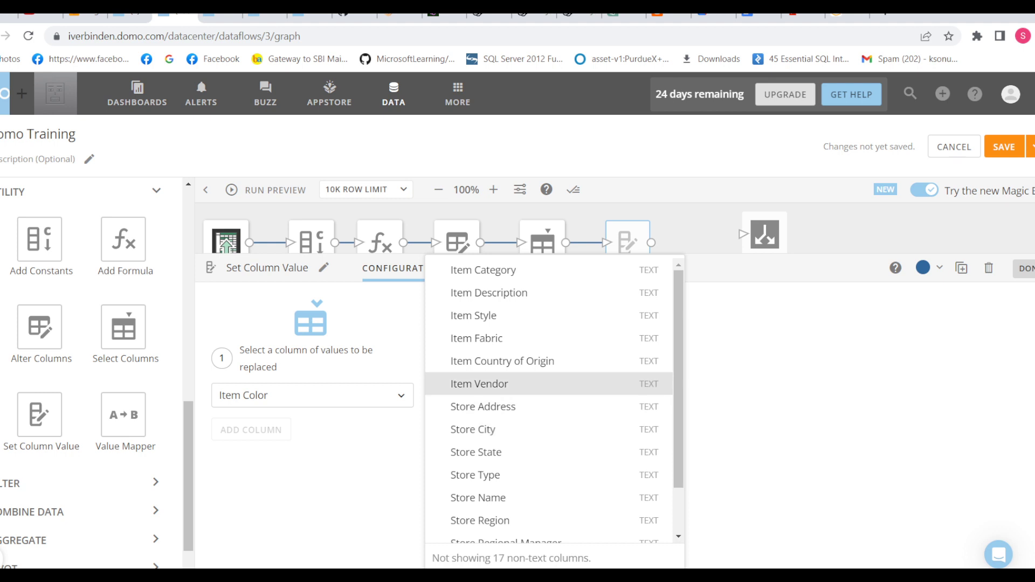
{"action": "left_click", "coordinate": [473, 316]}
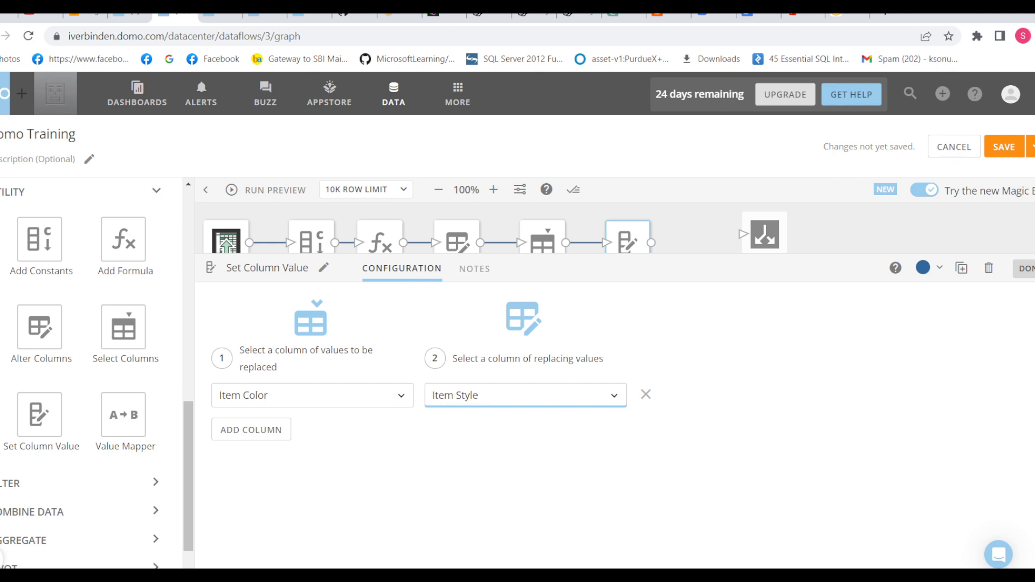
{"action": "left_click", "coordinate": [1026, 268]}
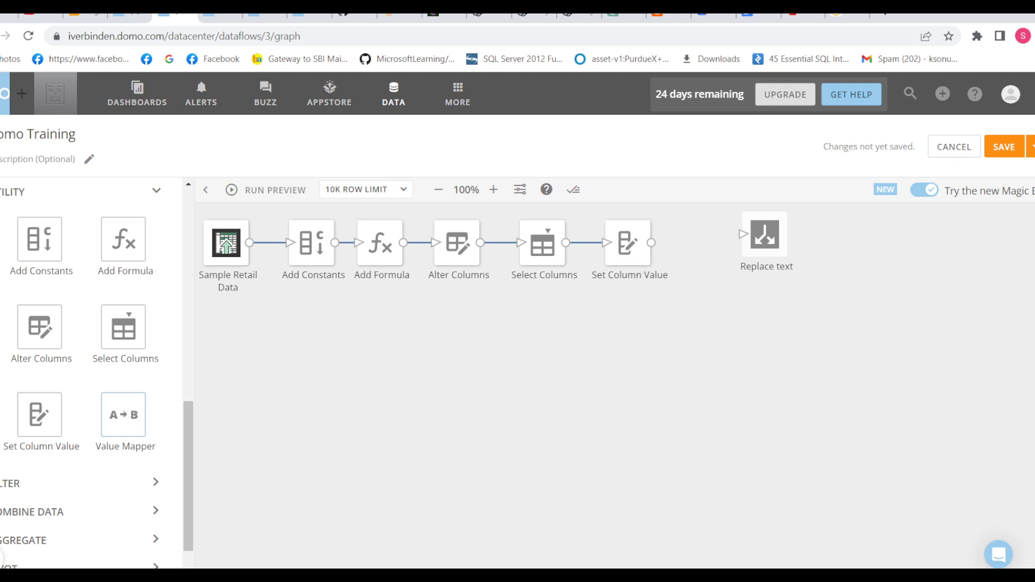
Step: Place a Value Mapper step and link it after Set Column Value
{"action": "left_click_drag", "start_coordinate": [123, 414], "coordinate": [698, 236]}
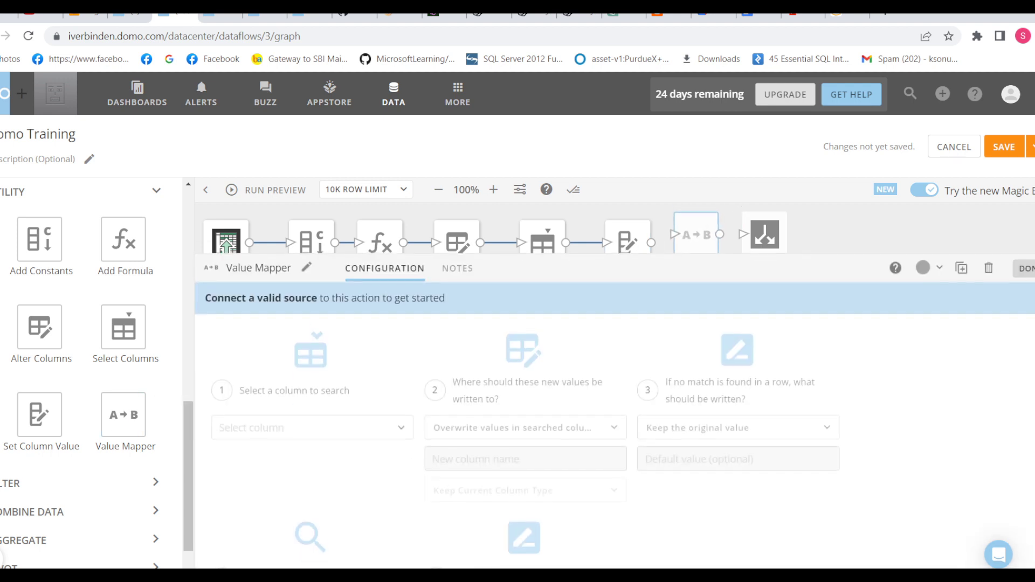
{"action": "left_click", "coordinate": [1025, 269]}
{"action": "left_click_drag", "start_coordinate": [765, 234], "coordinate": [859, 235]}
{"action": "mouse_move", "coordinate": [696, 234]}
{"action": "left_mouse_down"}
{"action": "mouse_move", "coordinate": [714, 243]}
{"action": "mouse_move", "coordinate": [694, 242]}
{"action": "left_mouse_up"}
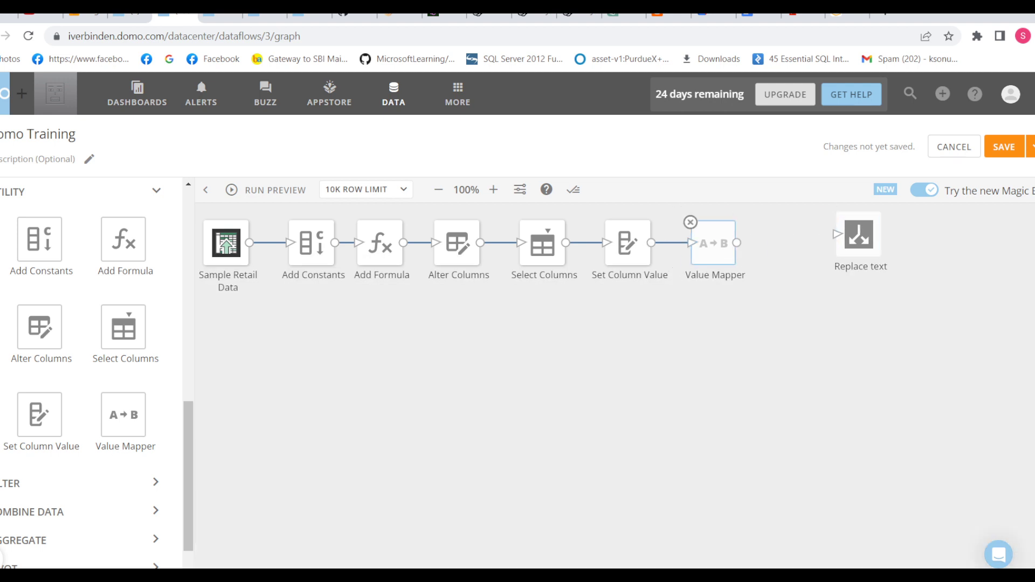
Step: Set the Value Mapper to search the Item Description column
{"action": "left_click", "coordinate": [713, 243]}
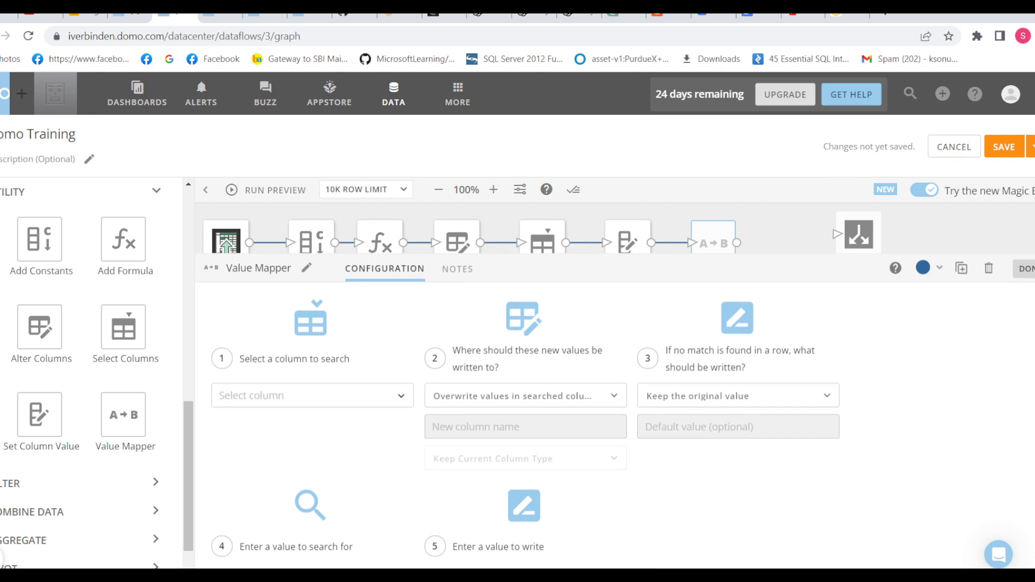
{"action": "scroll", "coordinate": [615, 405], "scroll_direction": "down", "scroll_amount": 1}
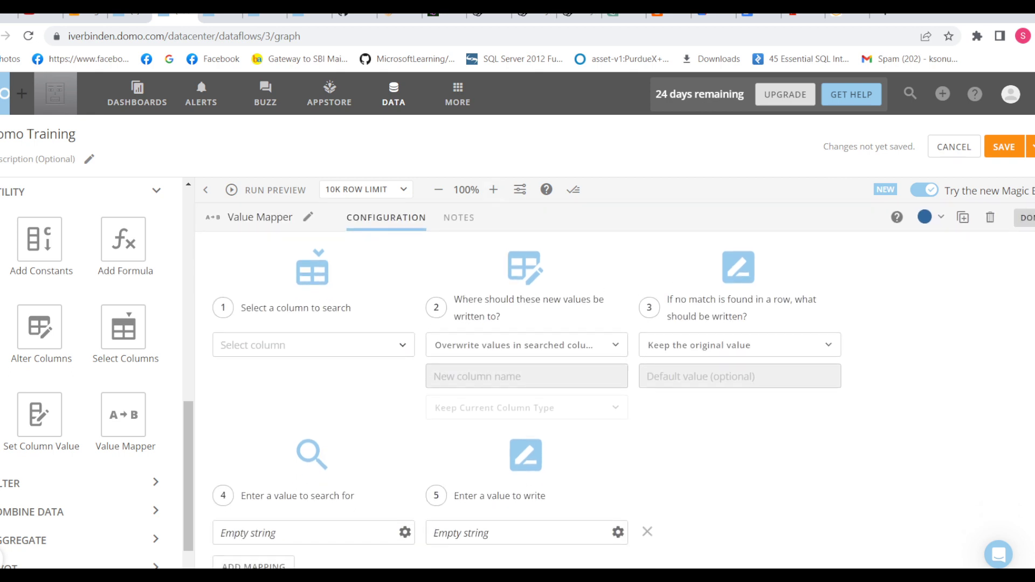
{"action": "left_click", "coordinate": [280, 345]}
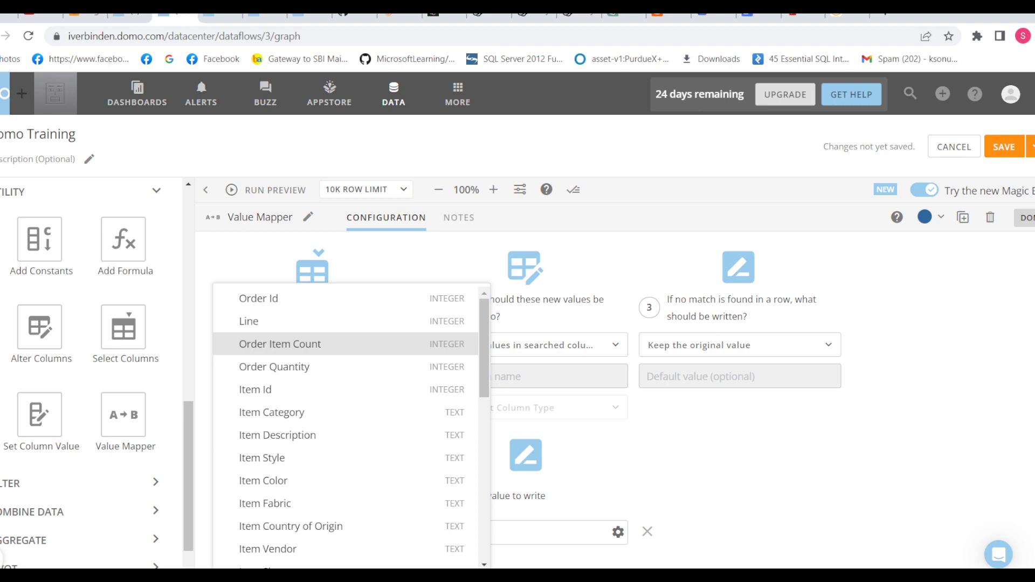
{"action": "key", "text": "Down"}
{"action": "key", "text": "Down"}
{"action": "key", "text": "Down"}
{"action": "key", "text": "Down"}
{"action": "key", "text": "Return"}
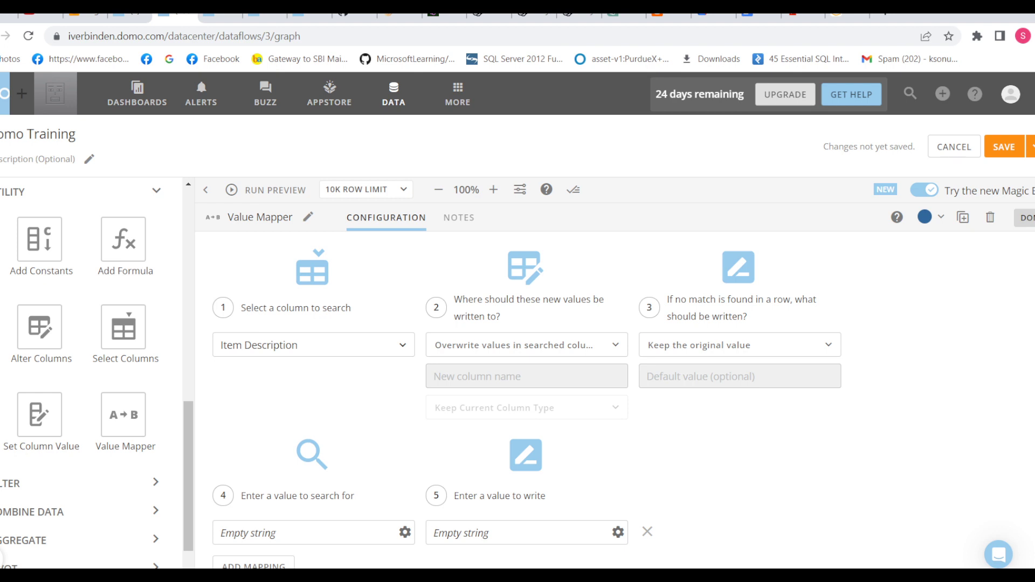
Step: Show the options for where the Value Mapper writes its new values
{"action": "left_click", "coordinate": [527, 345]}
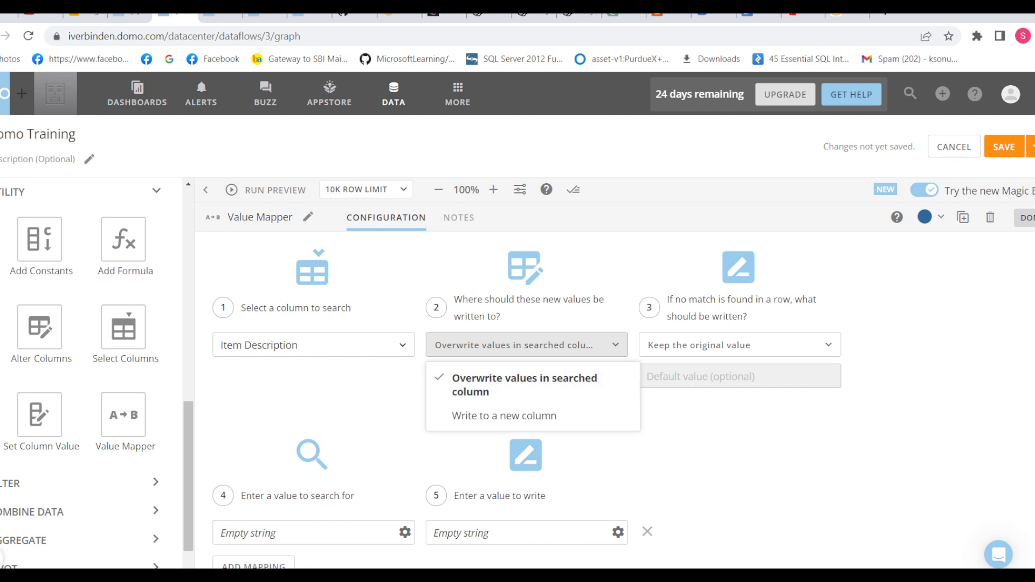
Step: Keep 'Overwrite values in searched column' as the Value Mapper destination
{"action": "key", "text": "Escape"}
{"action": "key", "text": "space"}
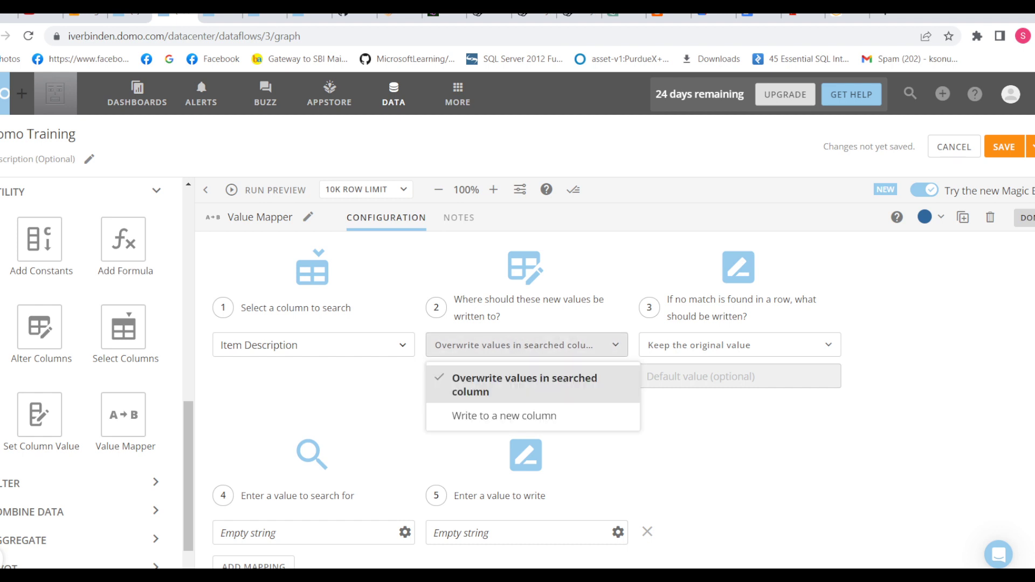
{"action": "key", "text": "Down"}
{"action": "key", "text": "Up"}
{"action": "key", "text": "Return"}
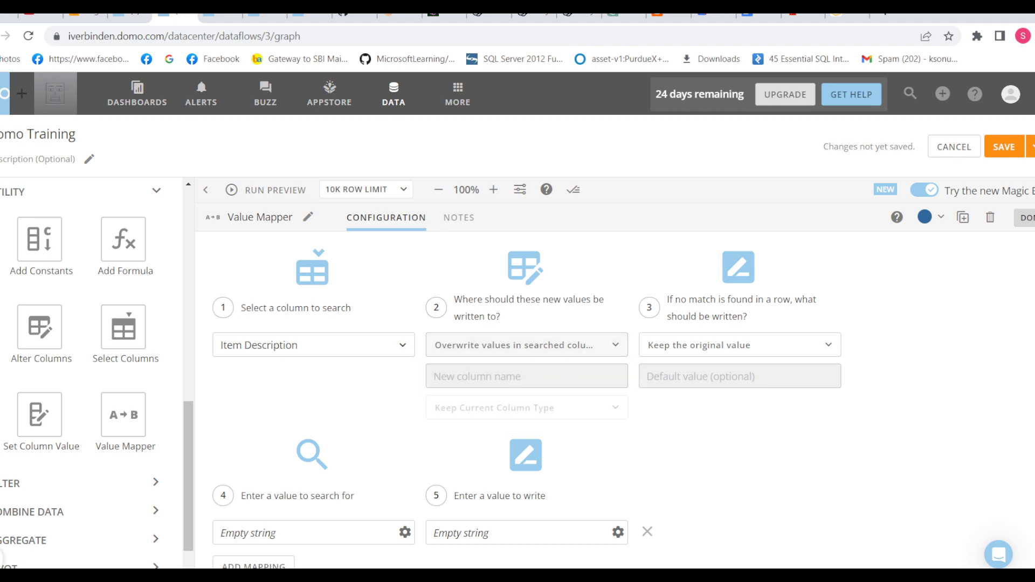
Step: Replace the empty-string tokens with search value 'hjk' and write value 'jklm'
{"action": "scroll", "coordinate": [528, 403], "scroll_direction": "down", "scroll_amount": 1}
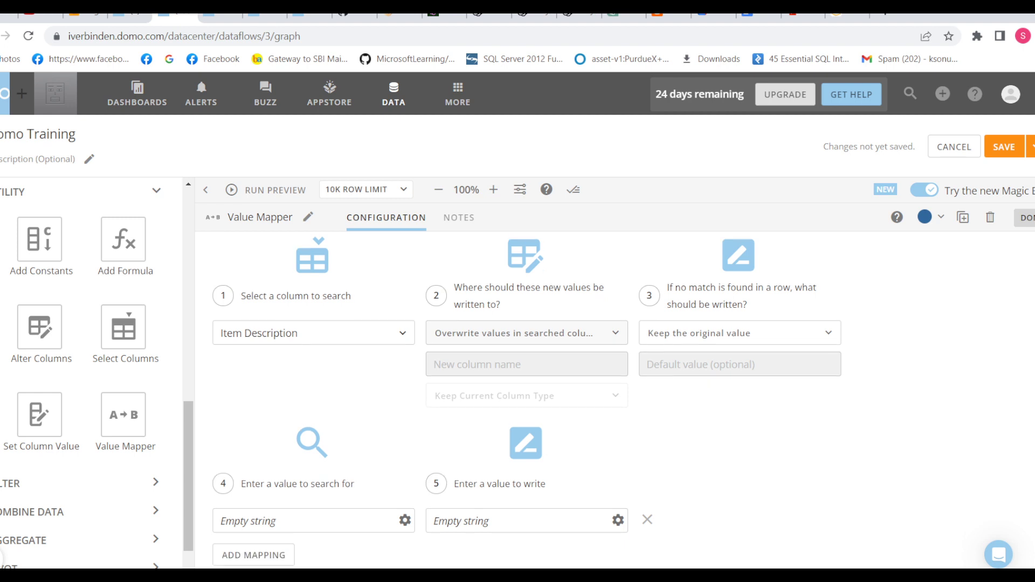
{"action": "left_click", "coordinate": [276, 521]}
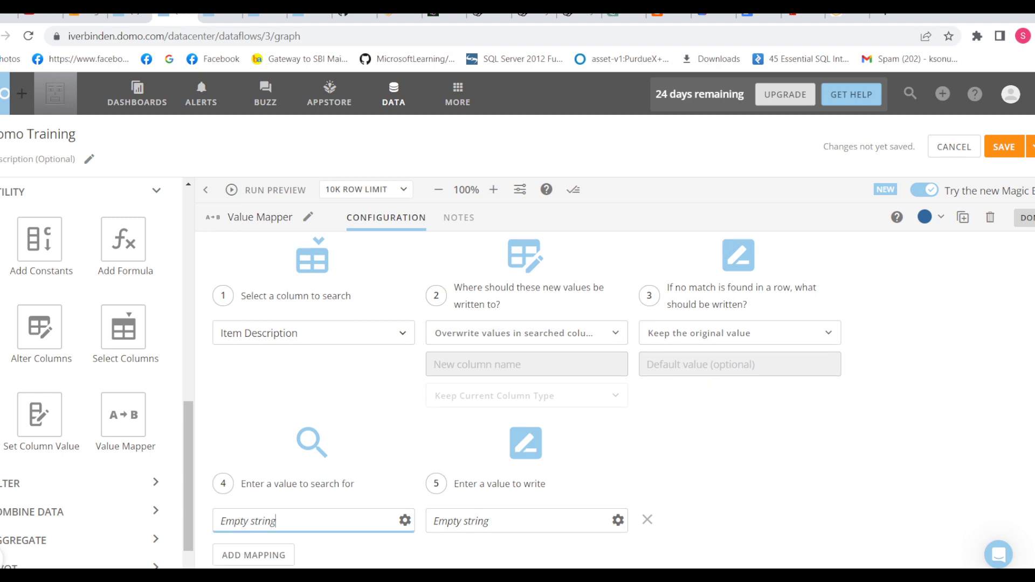
{"action": "key", "text": "BackSpace"}
{"action": "type", "text": "hjk"}
{"action": "left_click", "coordinate": [489, 521]}
{"action": "key", "text": "BackSpace"}
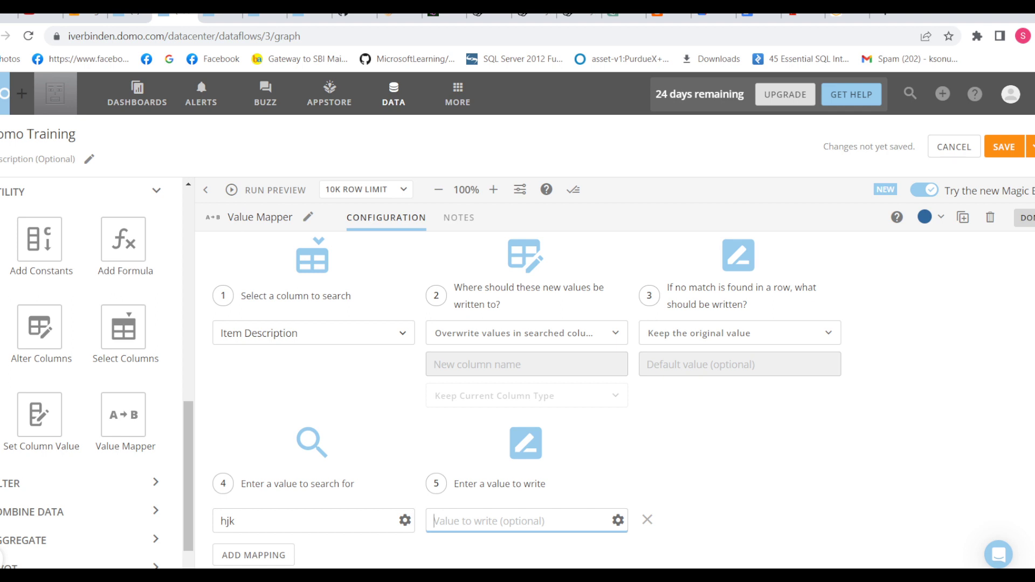
{"action": "type", "text": "jklm"}
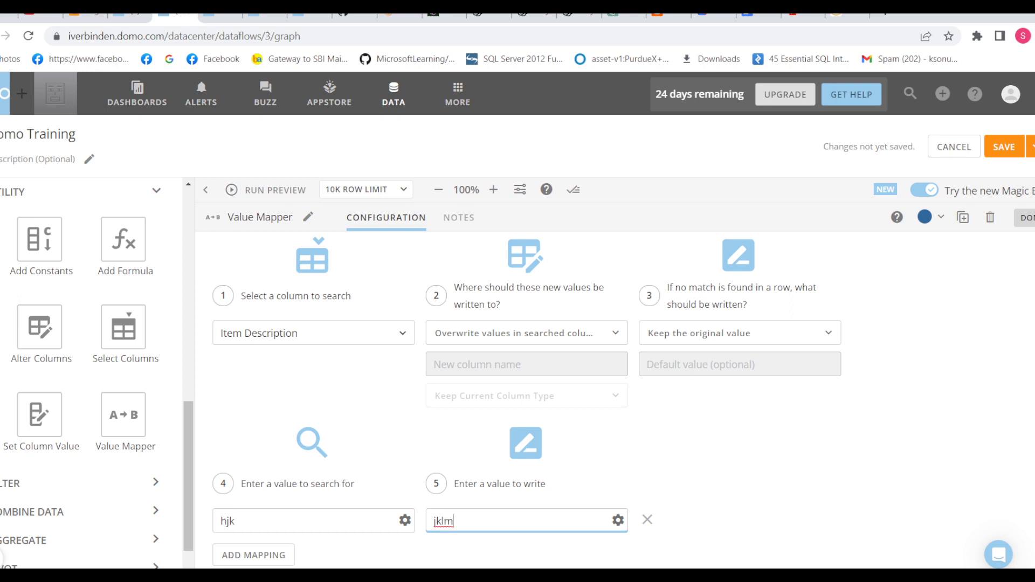
{"action": "key", "text": "Tab"}
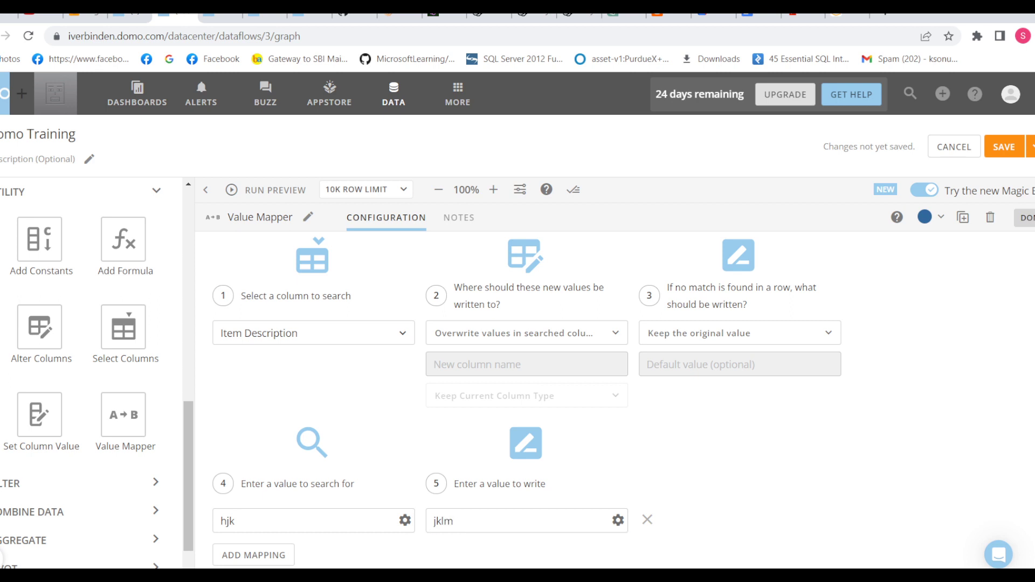
{"action": "scroll", "coordinate": [527, 403], "scroll_direction": "up", "scroll_amount": 1}
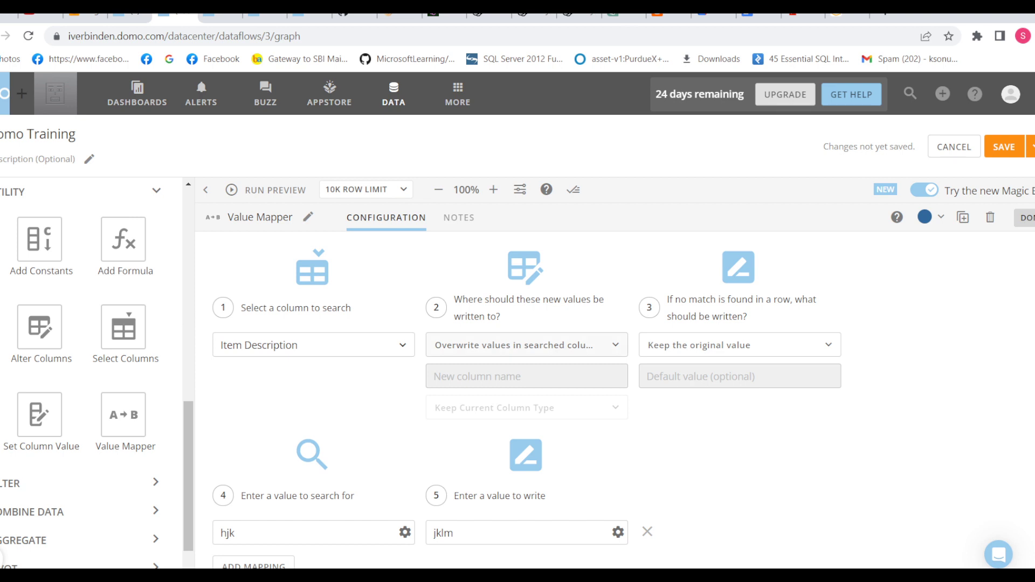
Step: Try 'Write to a new column', then switch back to overwriting the searched column
{"action": "left_click", "coordinate": [527, 345]}
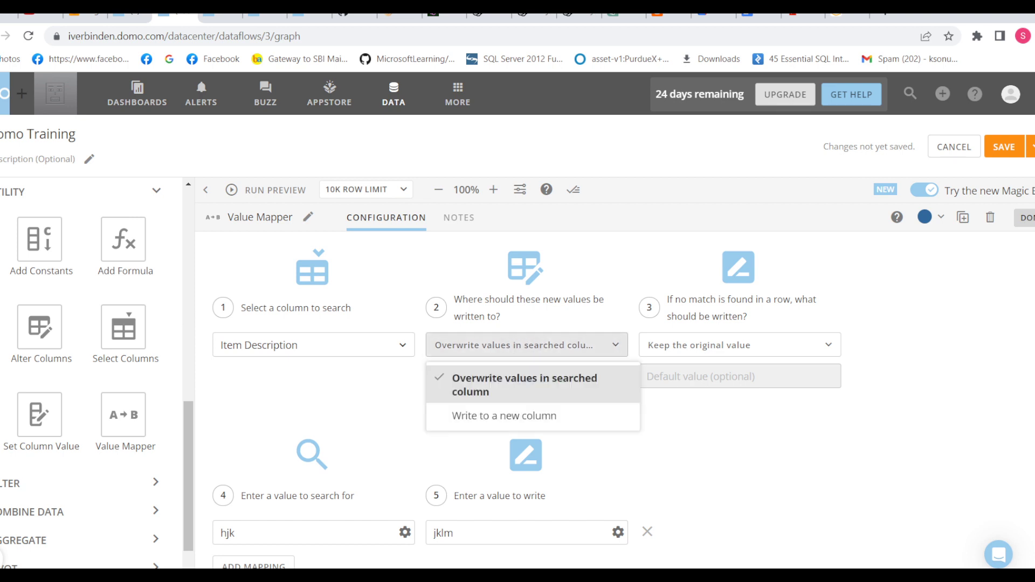
{"action": "left_click", "coordinate": [505, 416]}
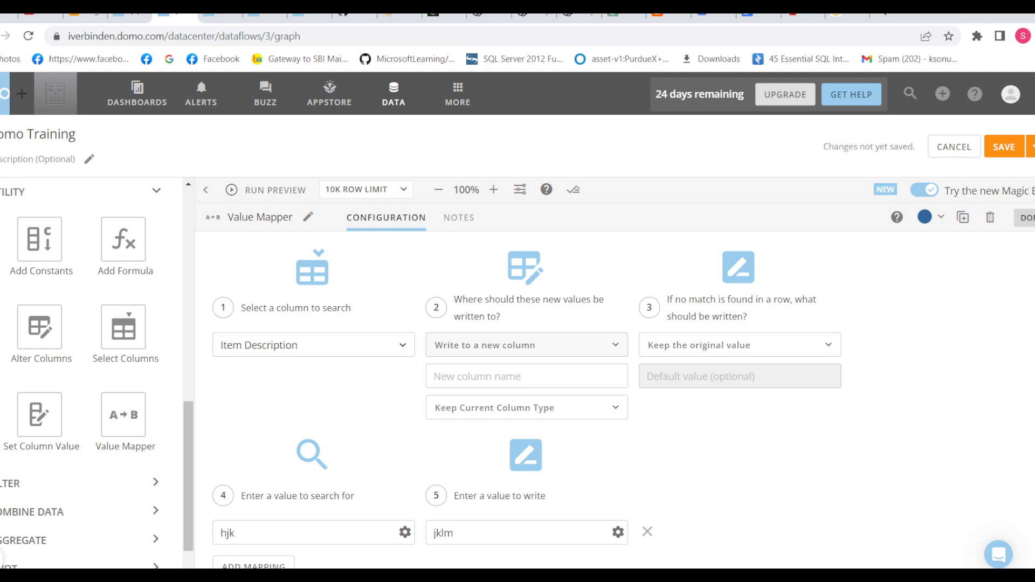
{"action": "left_click", "coordinate": [541, 407]}
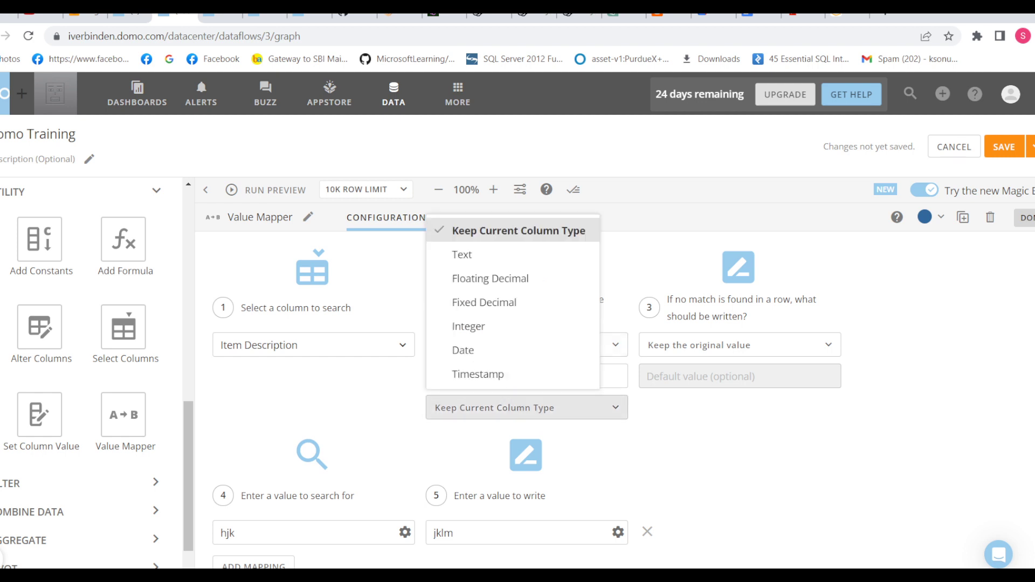
{"action": "left_click", "coordinate": [518, 231]}
{"action": "left_click", "coordinate": [527, 345]}
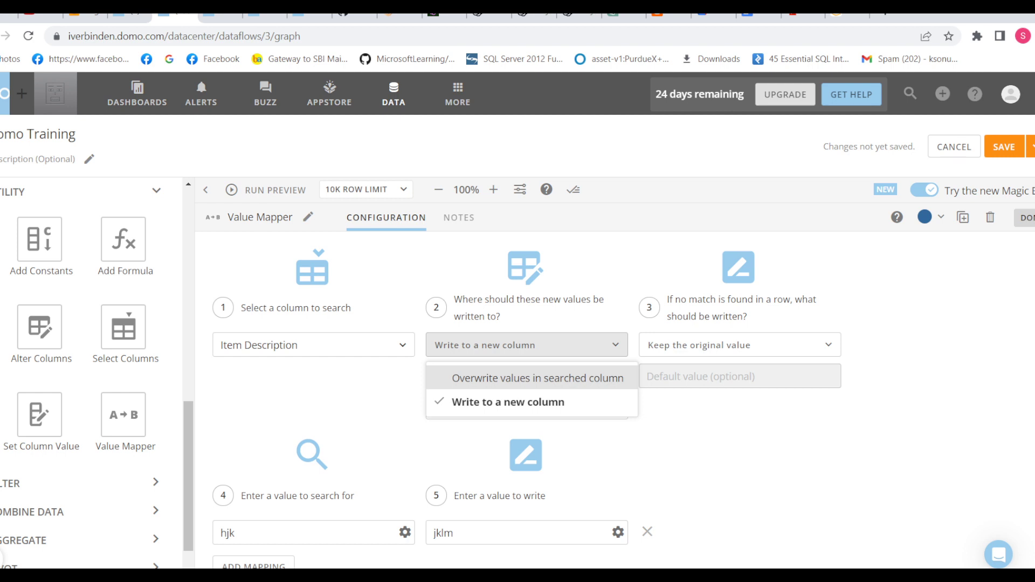
{"action": "left_click", "coordinate": [537, 378]}
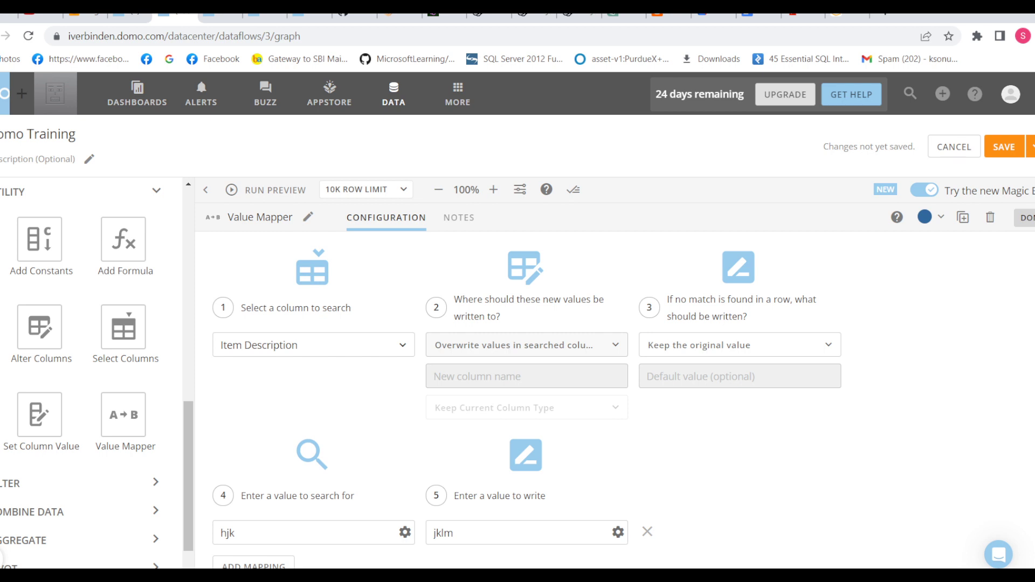
Step: Leave the 'jklm' write value and bring up the 'If no match is found' choices
{"action": "key", "text": "ctrl+a"}
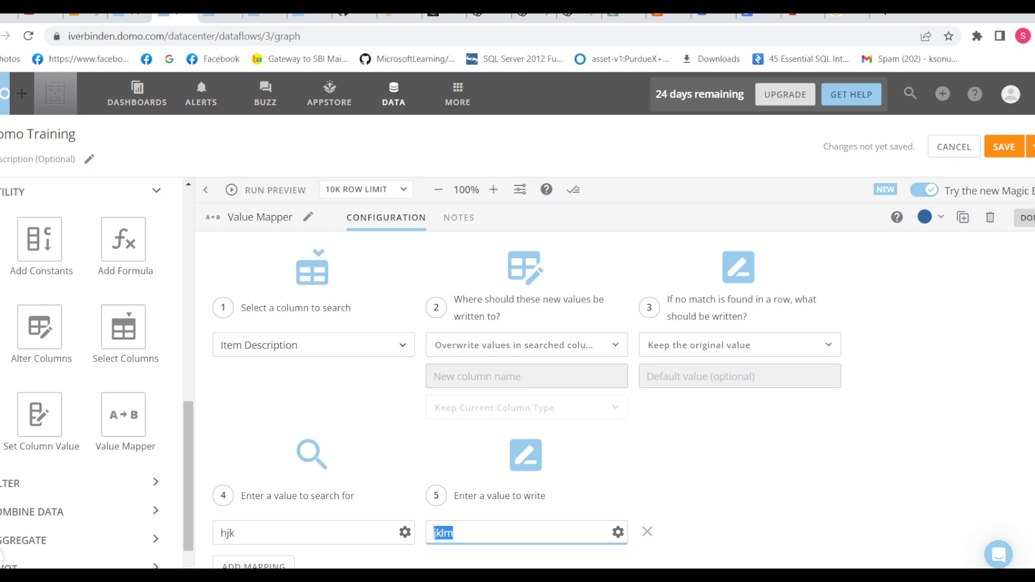
{"action": "left_click", "coordinate": [234, 533]}
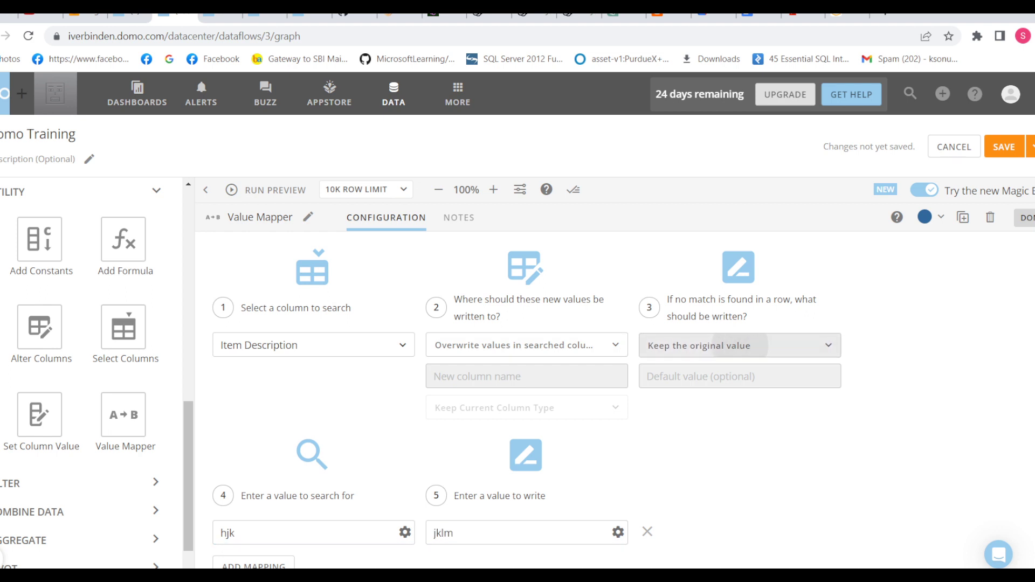
{"action": "left_click", "coordinate": [739, 345]}
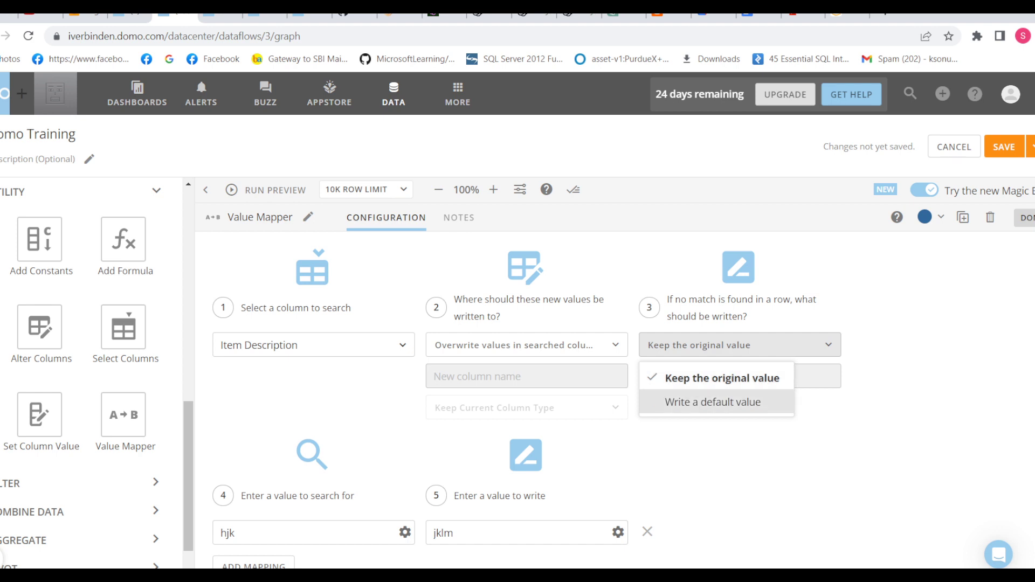
Step: Choose 'Write a default value' for unmatched rows, leaving the default value empty
{"action": "left_click", "coordinate": [713, 402]}
{"action": "left_click", "coordinate": [701, 377]}
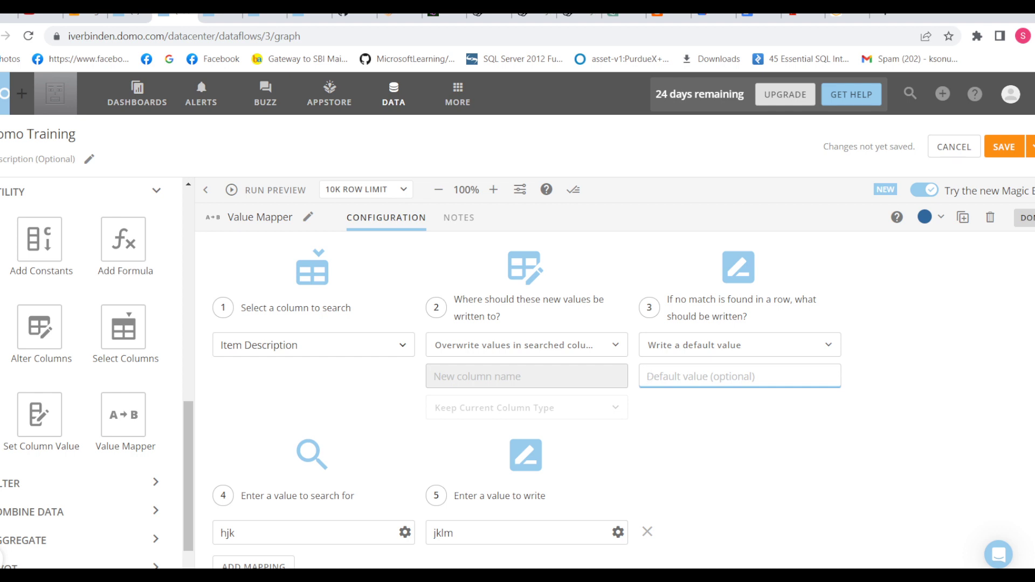
{"action": "mouse_move", "coordinate": [736, 578]}
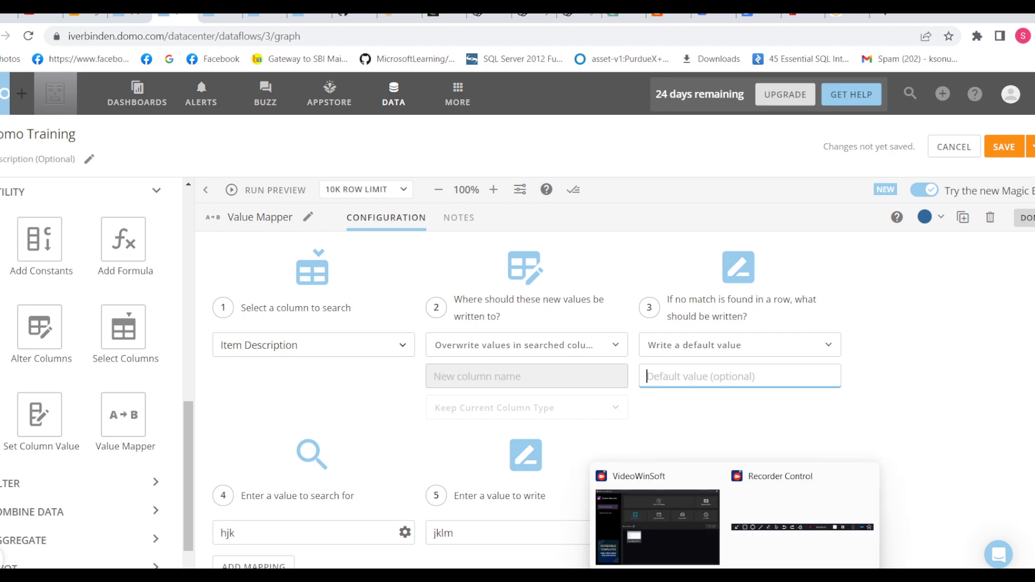
{"action": "left_click", "coordinate": [803, 520]}
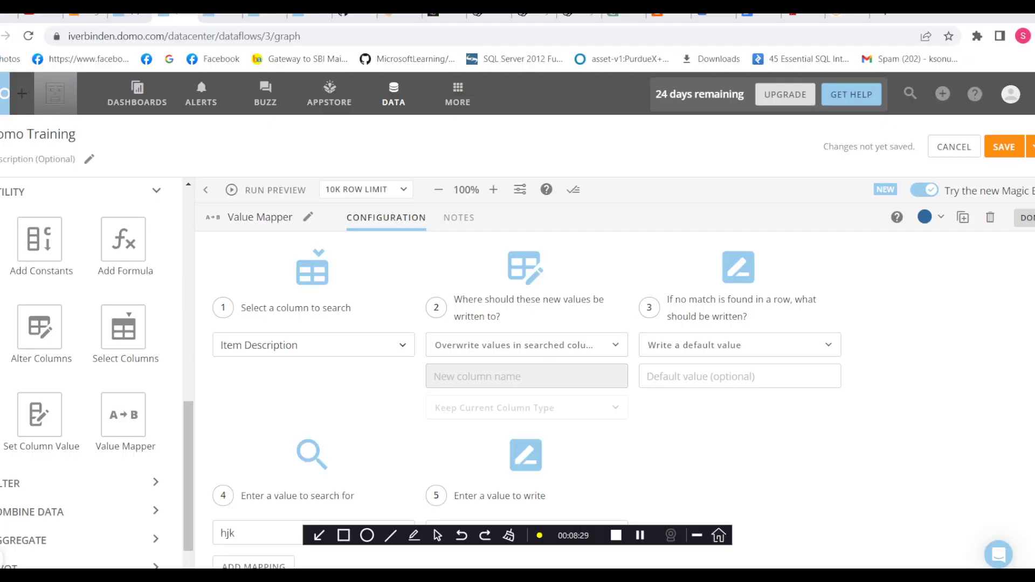